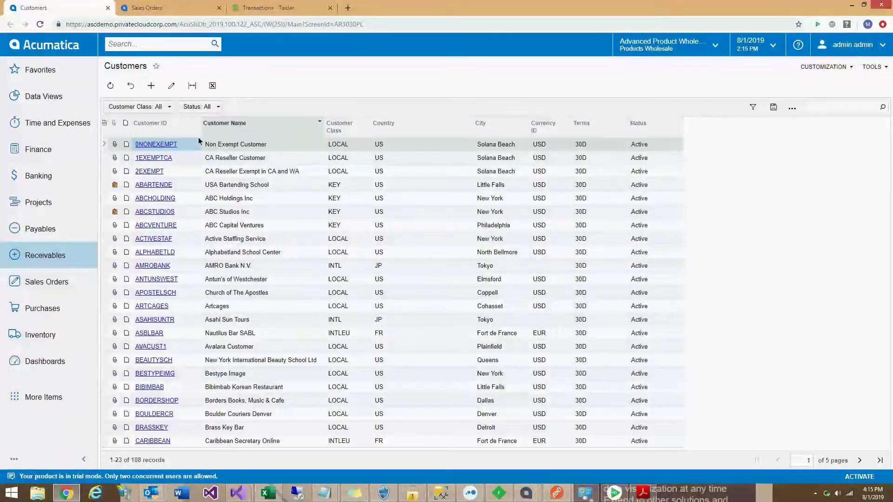
Step: Open the Non Exempt Customer record from the customer list and examine its tax exemptions and entity usage type options
{"action": "left_click", "coordinate": [225, 162]}
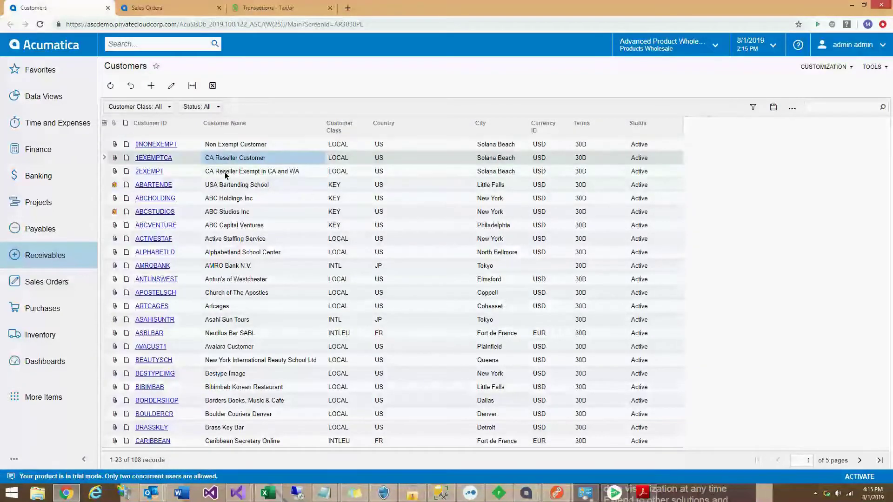
{"action": "left_click", "coordinate": [224, 173]}
{"action": "left_click", "coordinate": [226, 148]}
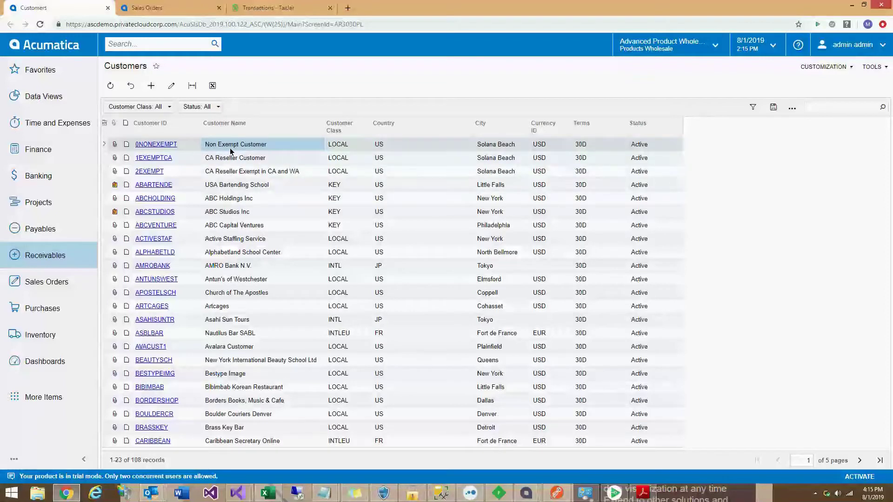
{"action": "left_click", "coordinate": [160, 144]}
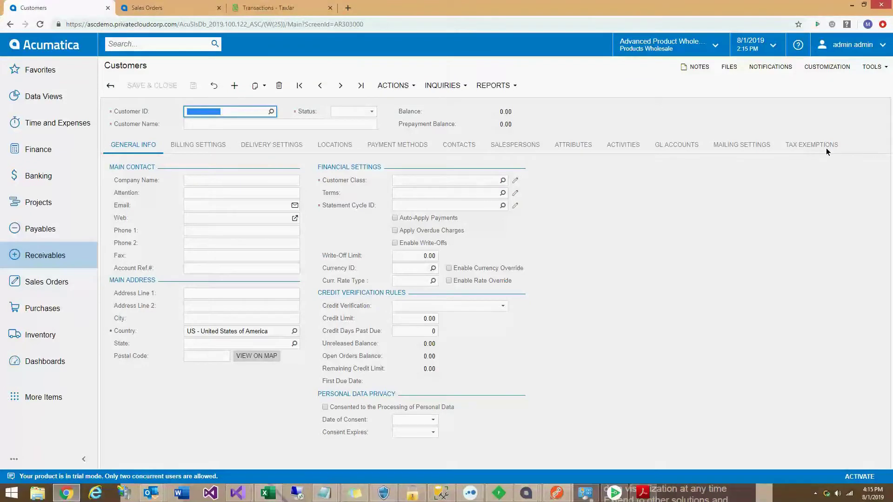
{"action": "left_click", "coordinate": [821, 146]}
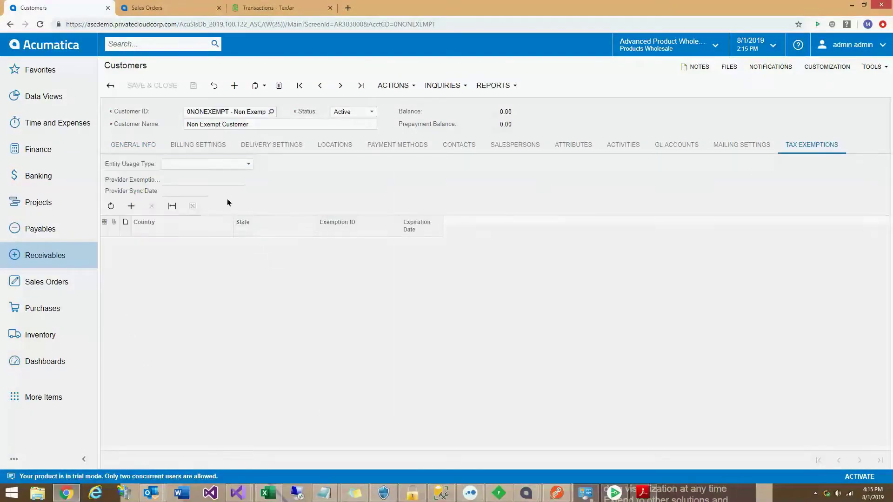
{"action": "left_click", "coordinate": [249, 164]}
{"action": "left_click", "coordinate": [312, 176]}
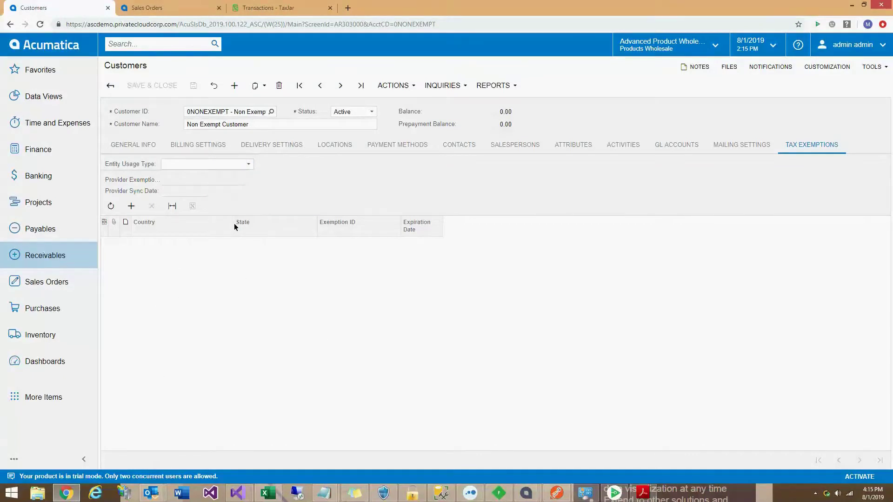
Step: Return to the customer list and open the tax exemptions of CA Reseller Customer
{"action": "left_click", "coordinate": [114, 85]}
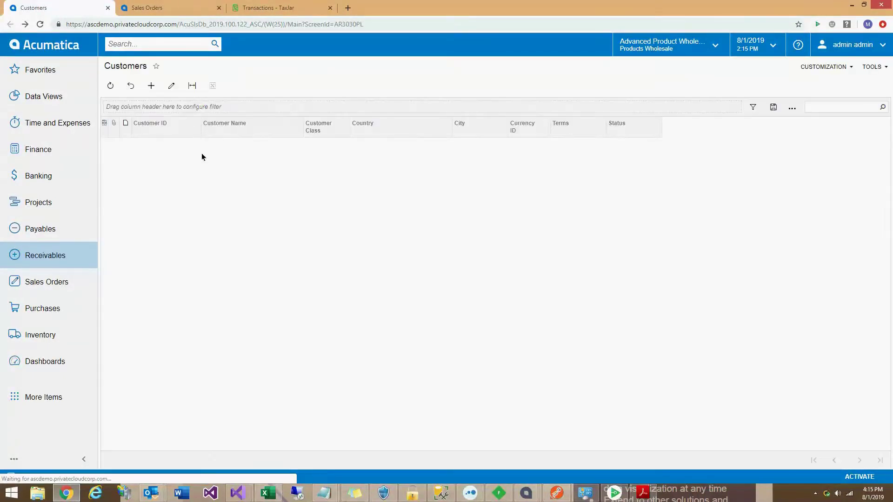
{"action": "left_click", "coordinate": [227, 162]}
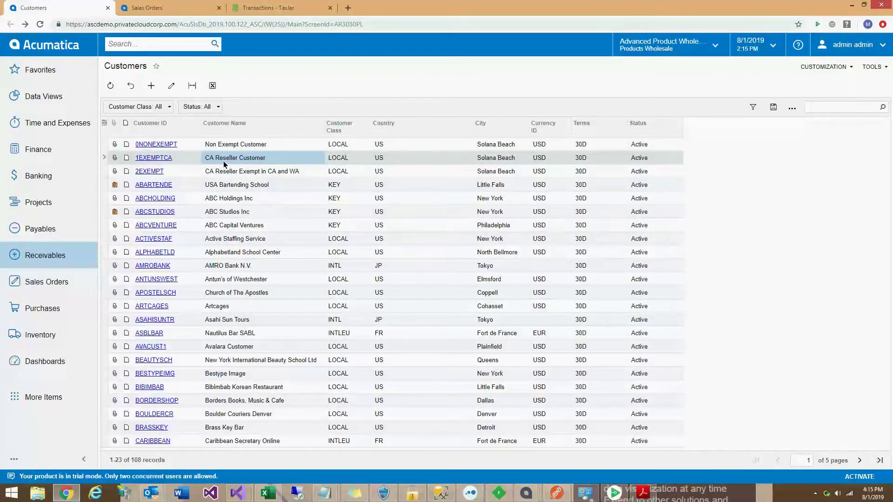
{"action": "left_click", "coordinate": [215, 172]}
{"action": "left_click", "coordinate": [213, 162]}
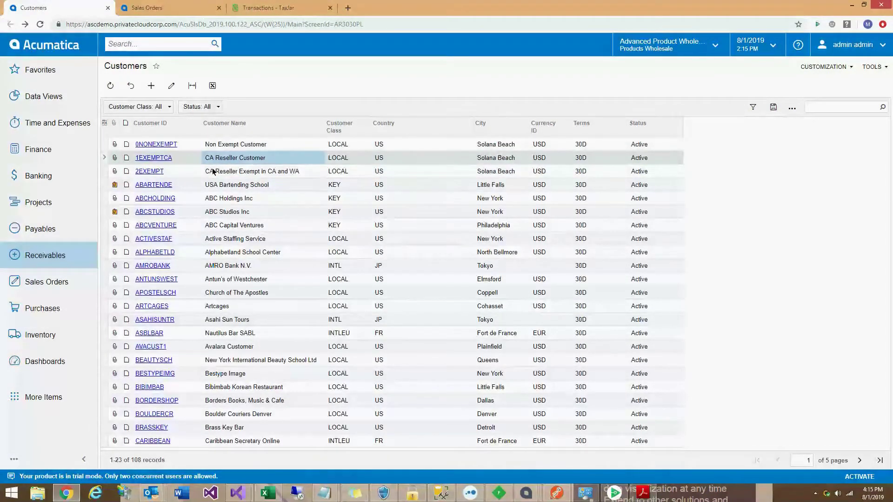
{"action": "left_click", "coordinate": [214, 171]}
{"action": "left_click", "coordinate": [216, 161]}
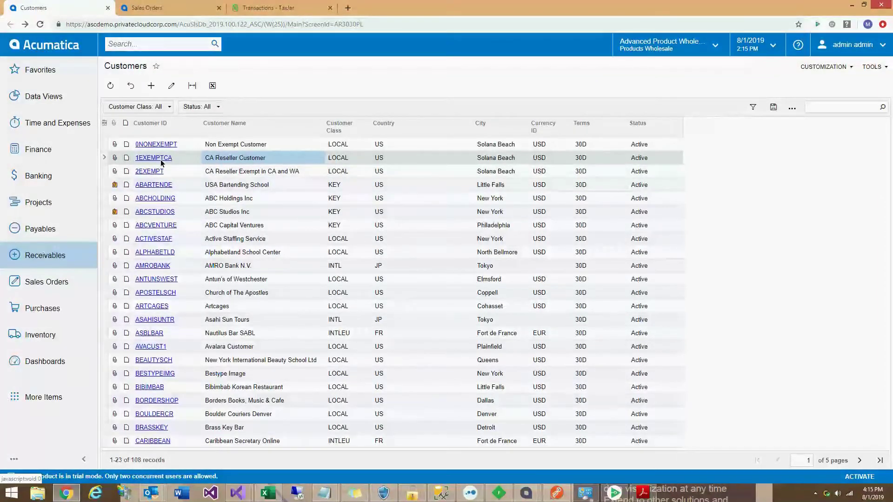
{"action": "left_click", "coordinate": [224, 172]}
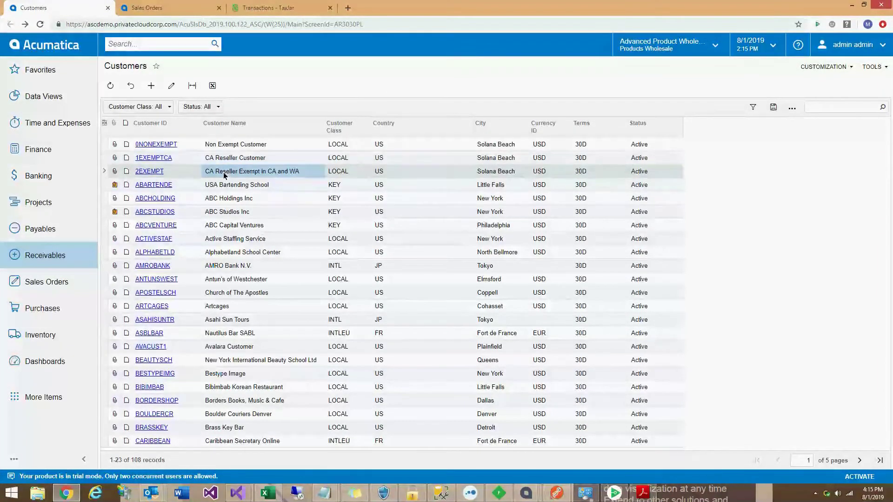
{"action": "left_click", "coordinate": [193, 106]}
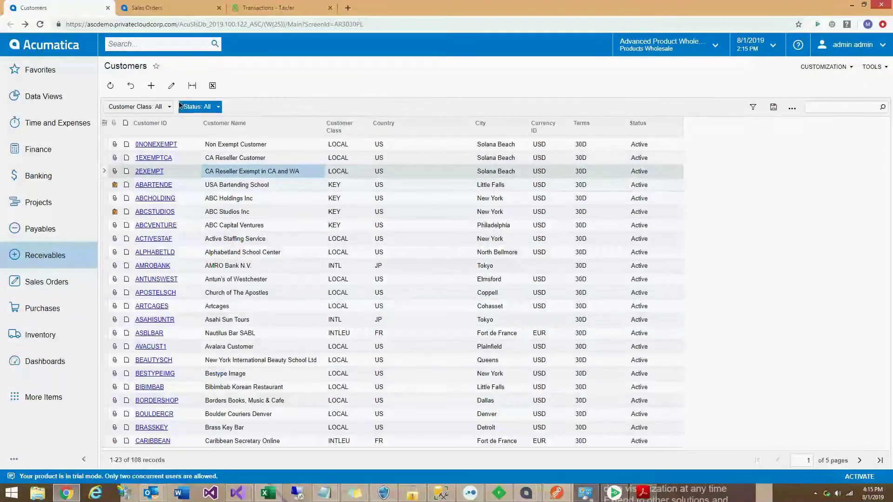
{"action": "left_click", "coordinate": [149, 158]}
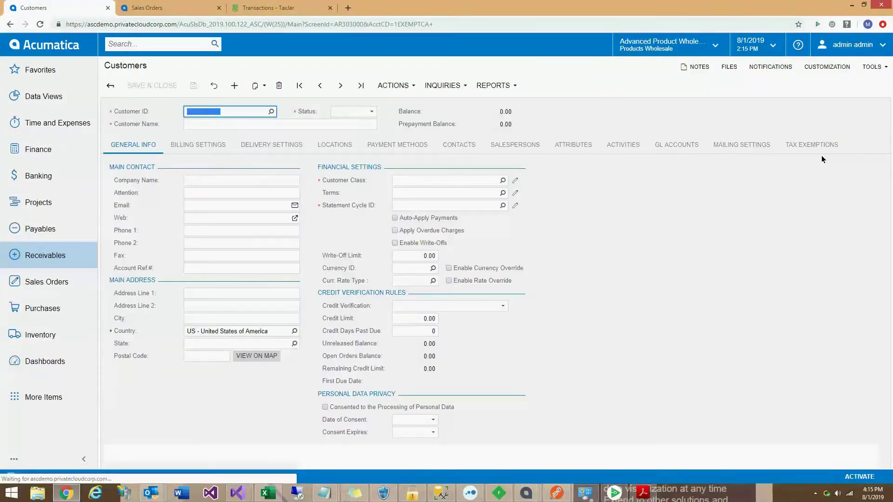
{"action": "left_click", "coordinate": [826, 149]}
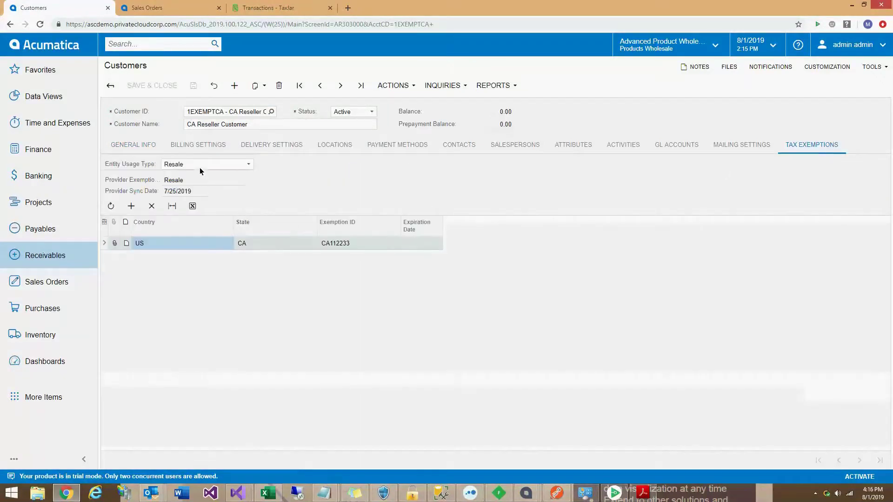
Step: Examine the reseller's entity usage type, provider sync date, and the country, state and exemption ID of its exemption entry
{"action": "left_click", "coordinate": [249, 167]}
{"action": "left_click", "coordinate": [251, 168]}
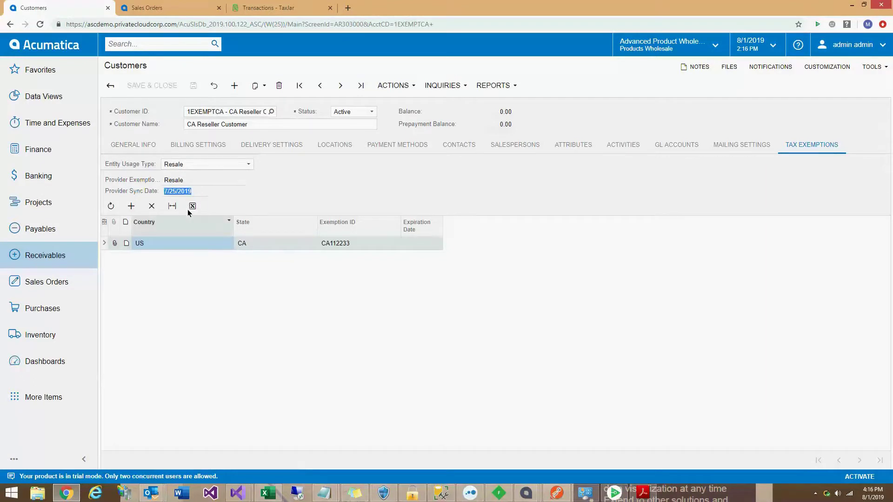
{"action": "left_click", "coordinate": [163, 245]}
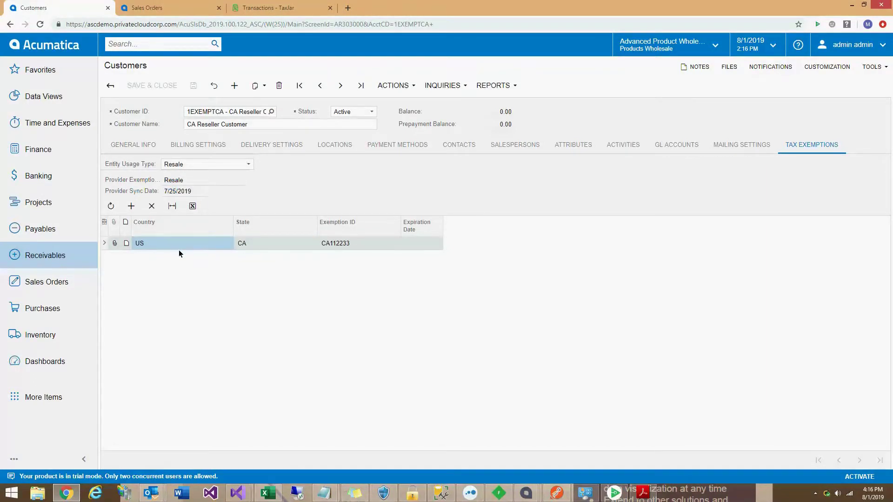
{"action": "left_click", "coordinate": [255, 245]}
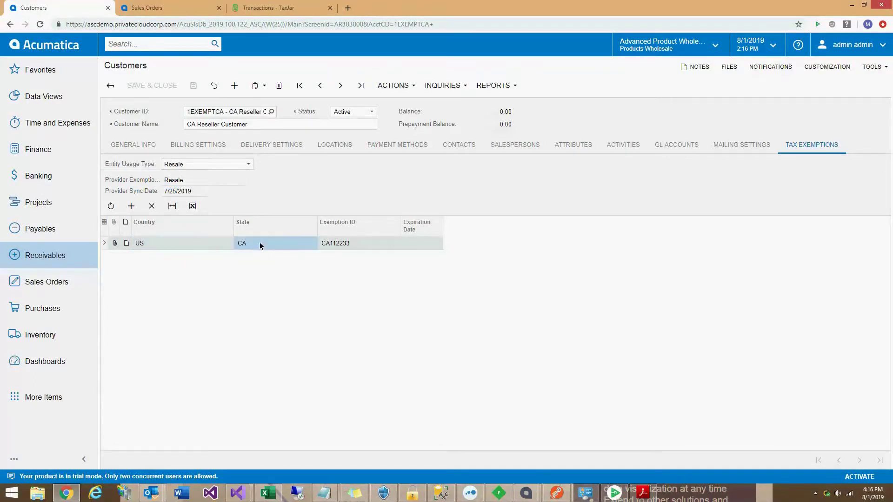
{"action": "left_click", "coordinate": [341, 247]}
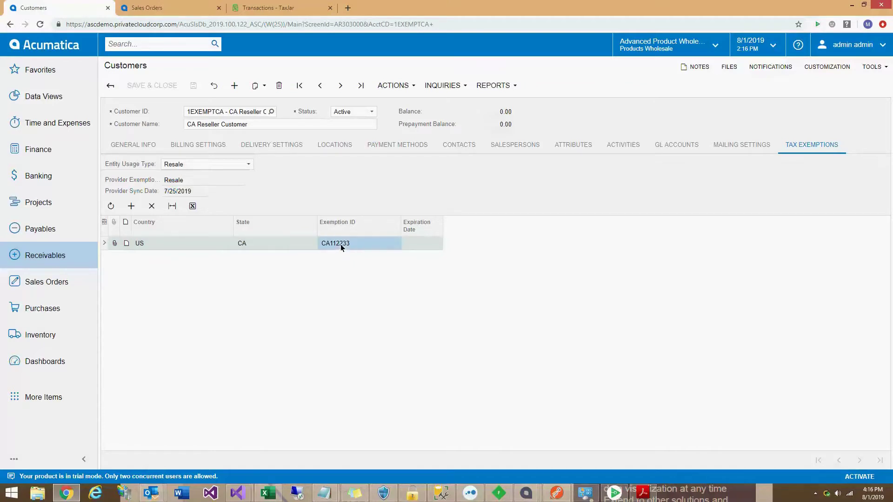
Step: Go to the following customer record, CA Reseller Exempt in CA and WA, and examine its state exemption entries
{"action": "left_click", "coordinate": [342, 87]}
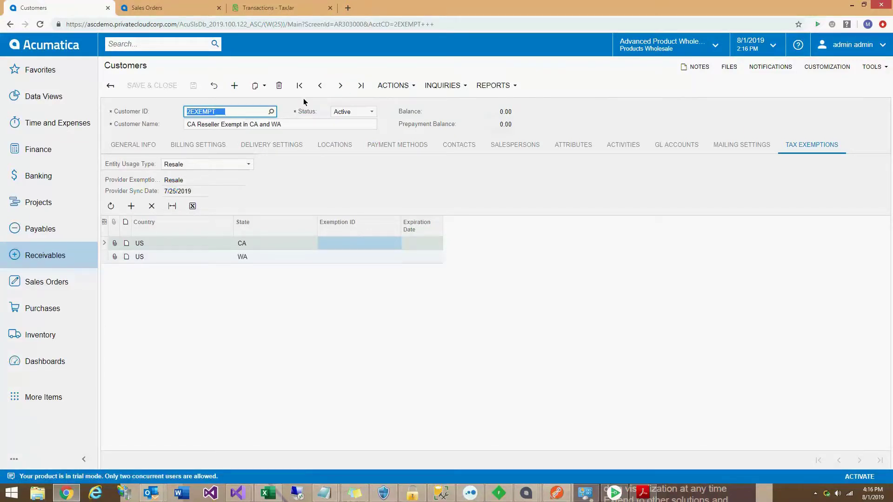
{"action": "left_click", "coordinate": [194, 124]}
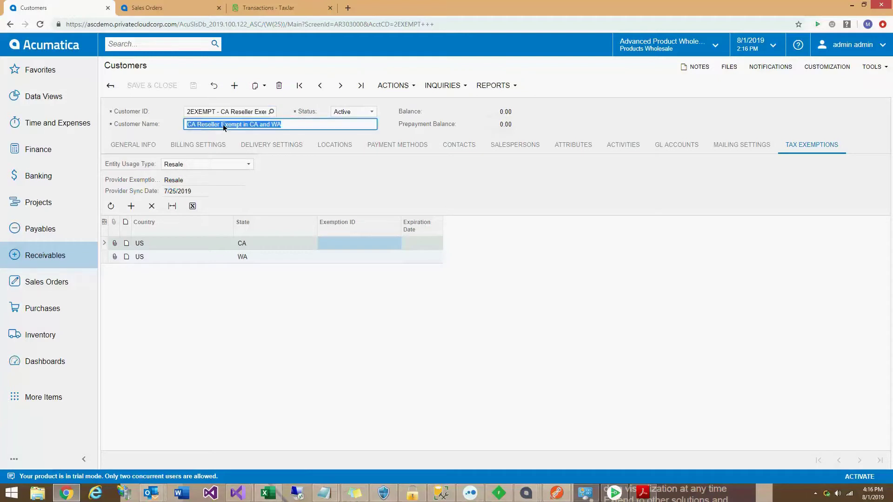
{"action": "left_click", "coordinate": [254, 257]}
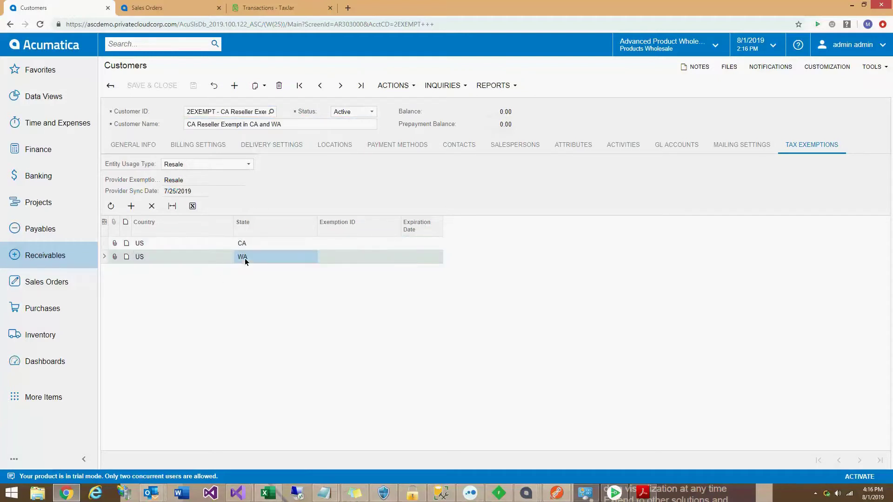
{"action": "left_click", "coordinate": [326, 255]}
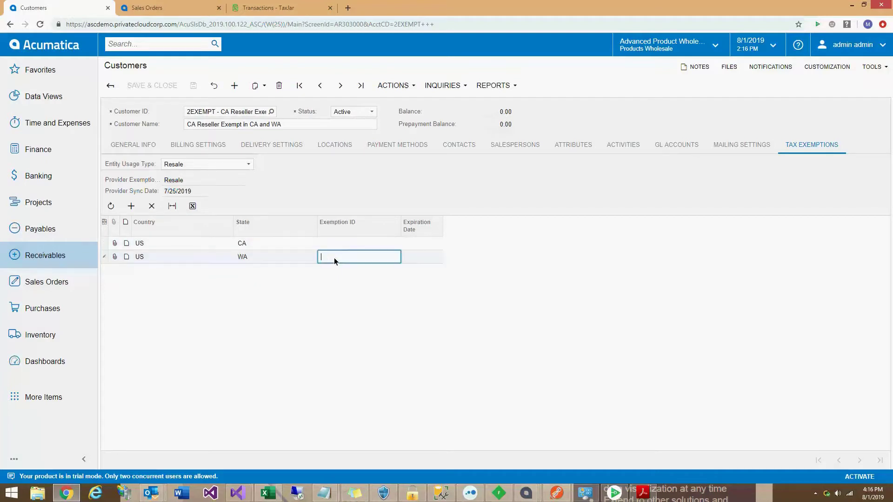
{"action": "left_click", "coordinate": [336, 249]}
{"action": "left_click", "coordinate": [415, 261]}
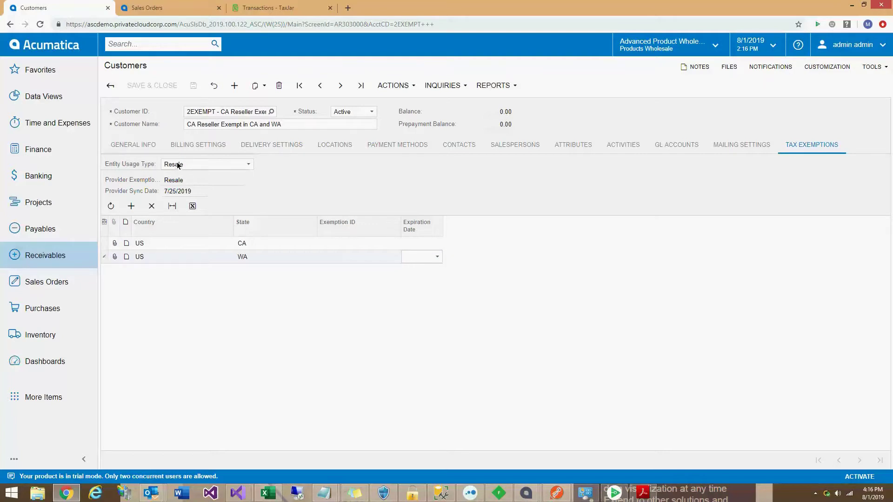
Step: Review the customer's delivery settings, checking the tax zone and the available entity usage types while leaving Resale selected
{"action": "left_click", "coordinate": [262, 149]}
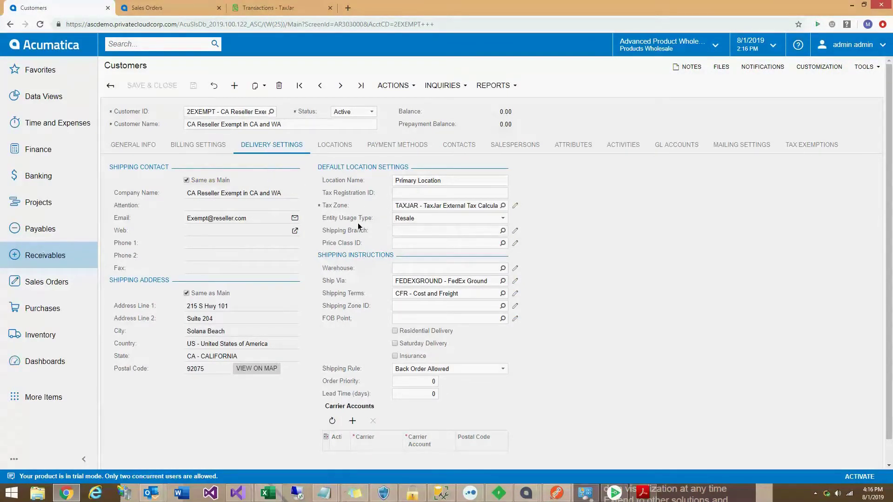
{"action": "left_click", "coordinate": [437, 218]}
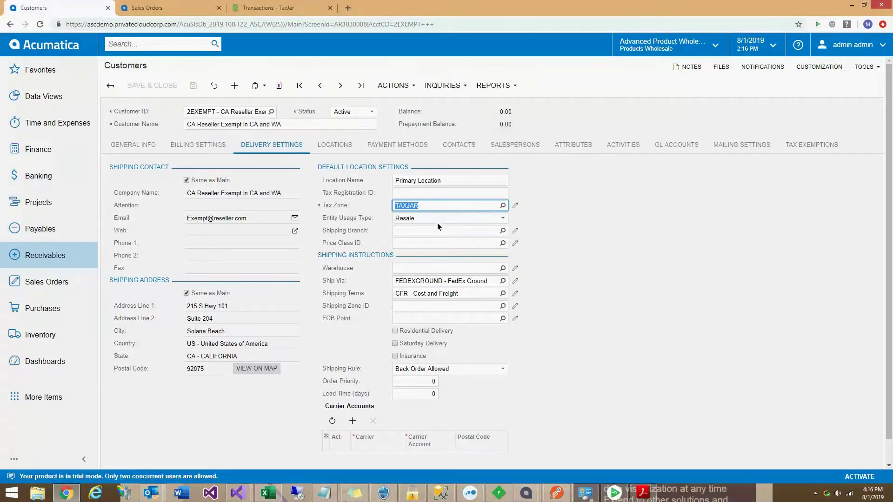
{"action": "left_click", "coordinate": [503, 218]}
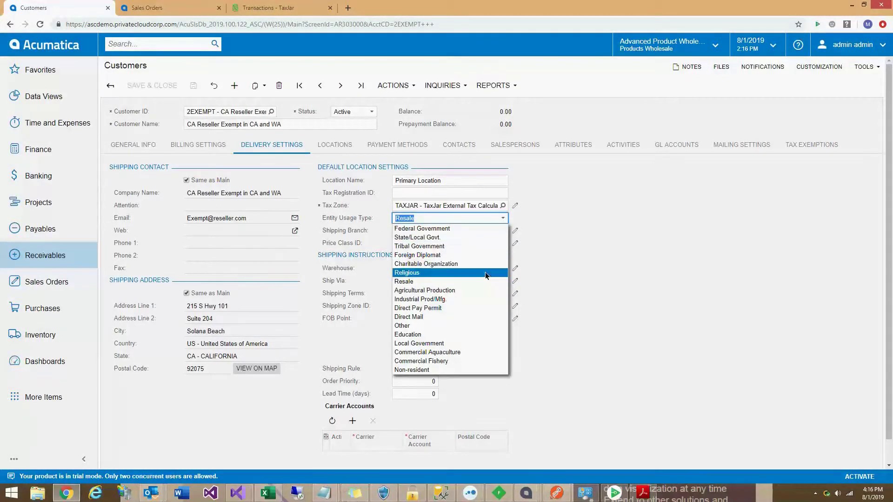
{"action": "left_click", "coordinate": [497, 281]}
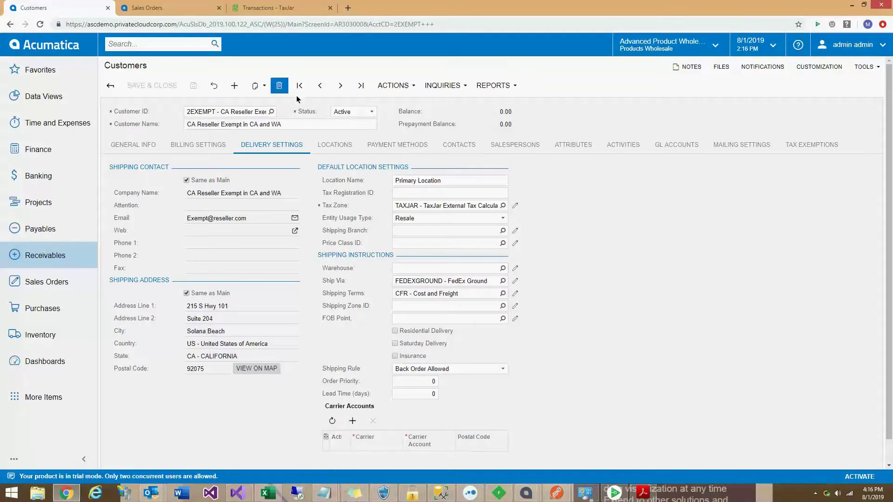
Step: Switch to the sales orders list and open the order described as Non Exempt Customer Shipping To Taxable State
{"action": "left_click", "coordinate": [158, 10]}
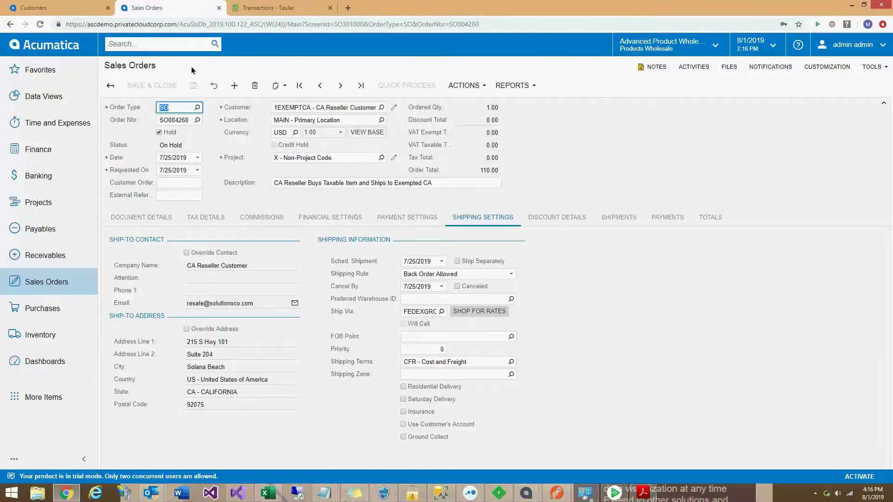
{"action": "left_click", "coordinate": [111, 87]}
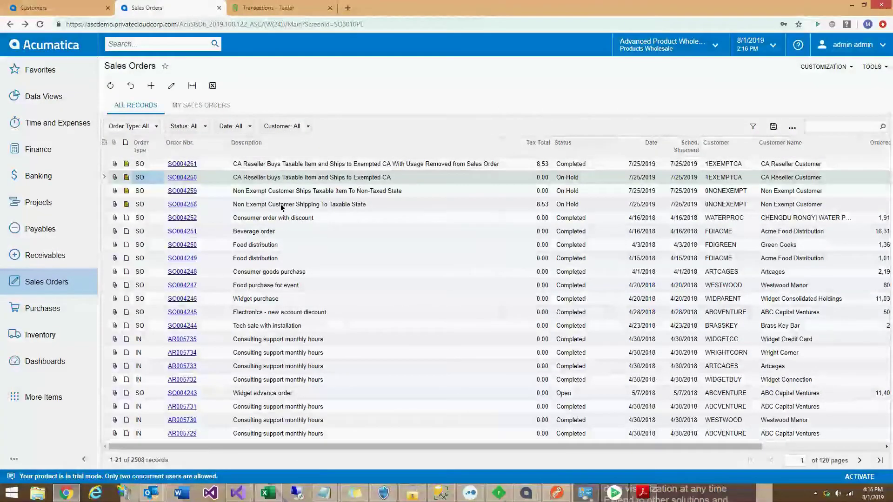
{"action": "left_click", "coordinate": [182, 204]}
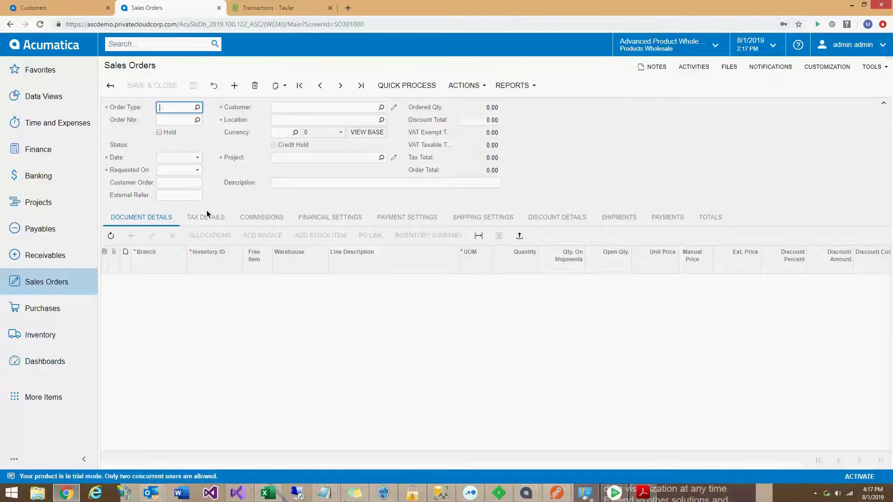
Step: Switch to TaxJar and review the dashboard's list of states where sales tax is being collected
{"action": "left_click", "coordinate": [280, 7]}
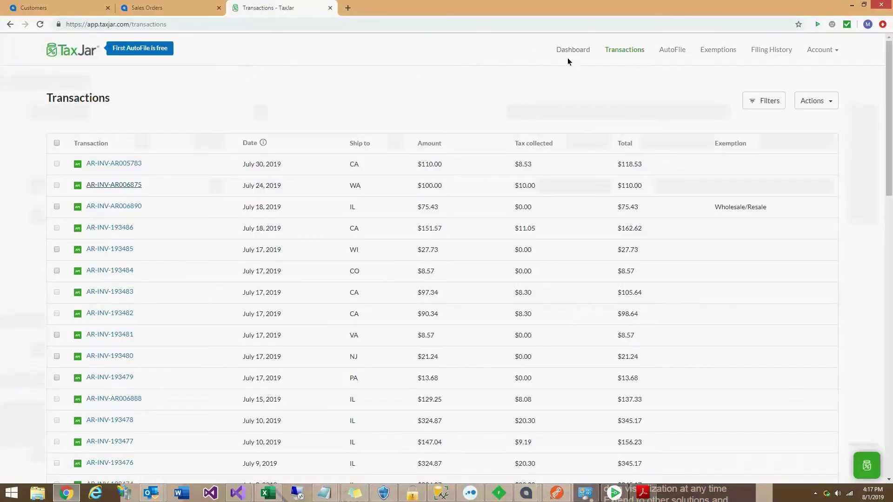
{"action": "left_click", "coordinate": [553, 50]}
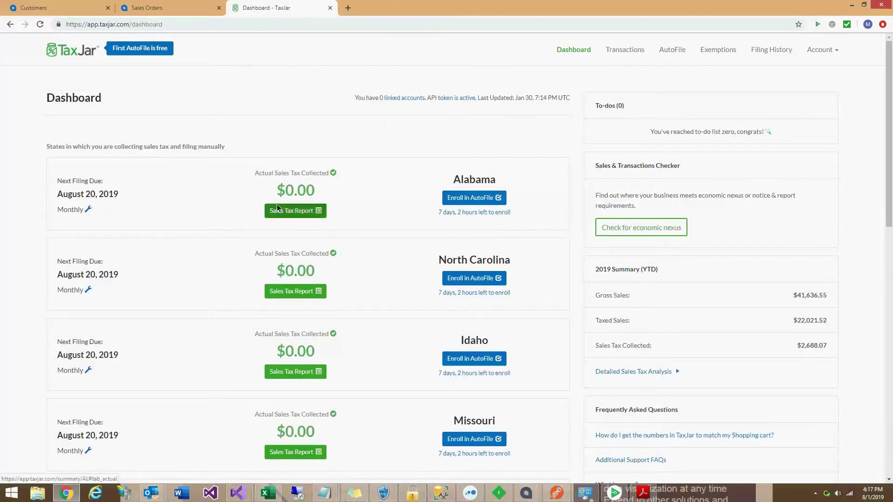
{"action": "scroll", "coordinate": [163, 188], "scroll_direction": "down", "scroll_amount": 2}
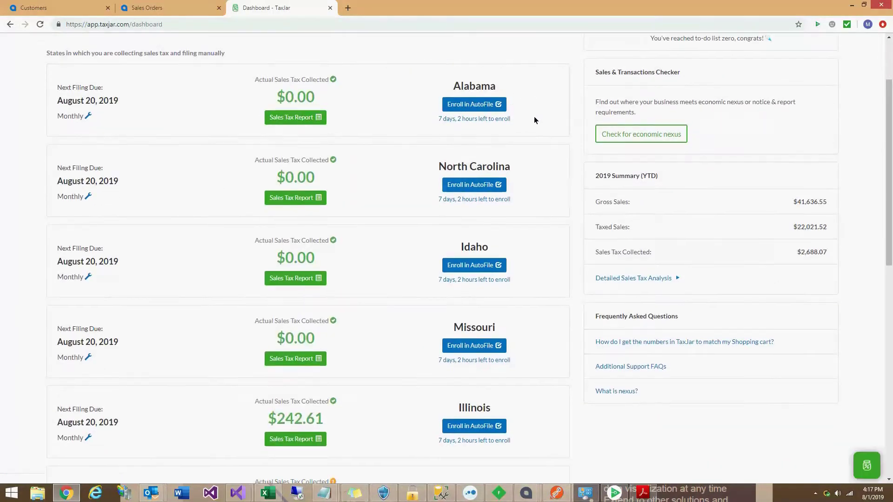
{"action": "scroll", "coordinate": [534, 120], "scroll_direction": "down", "scroll_amount": 3}
{"action": "scroll", "coordinate": [529, 89], "scroll_direction": "up", "scroll_amount": 2}
{"action": "scroll", "coordinate": [533, 152], "scroll_direction": "down", "scroll_amount": 2}
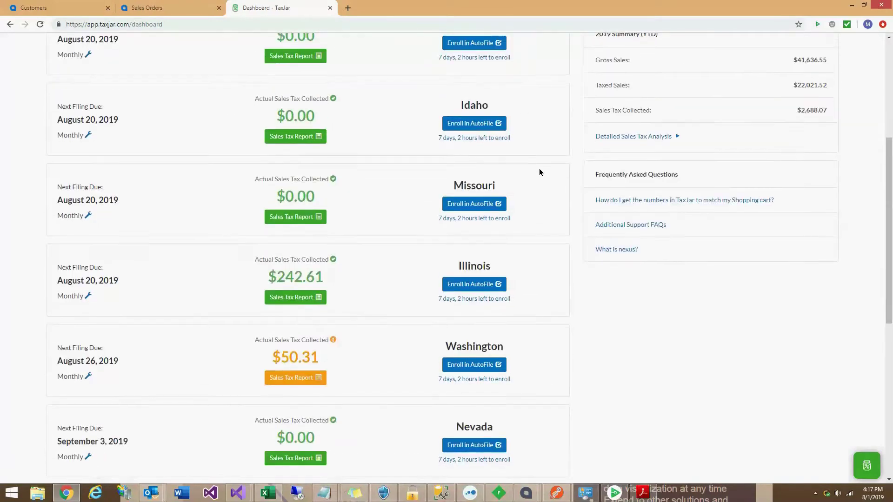
{"action": "scroll", "coordinate": [540, 172], "scroll_direction": "down", "scroll_amount": 7}
{"action": "scroll", "coordinate": [540, 173], "scroll_direction": "up", "scroll_amount": 8}
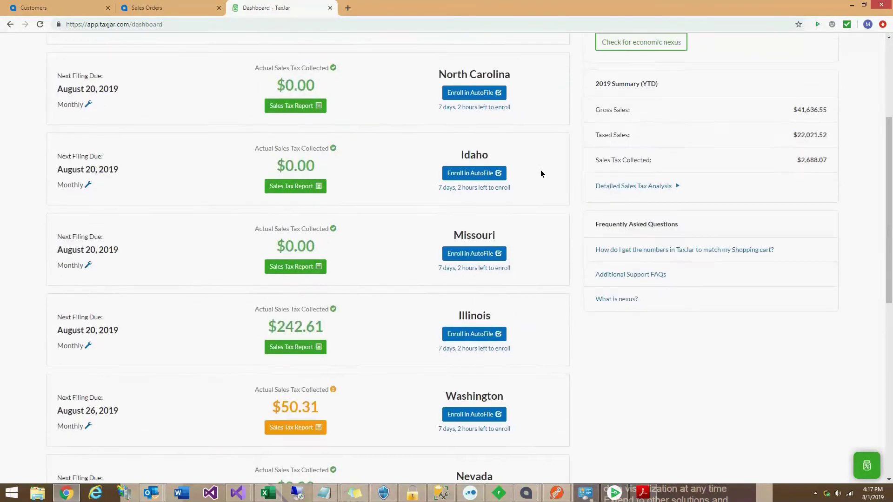
{"action": "scroll", "coordinate": [540, 169], "scroll_direction": "up", "scroll_amount": 4}
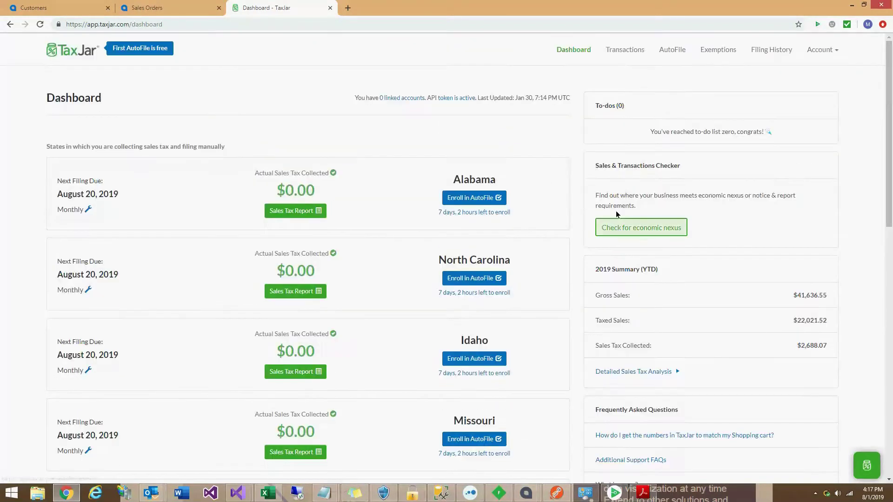
Step: Open TaxJar's economic nexus checker and review the requirements for running it
{"action": "left_click", "coordinate": [639, 231]}
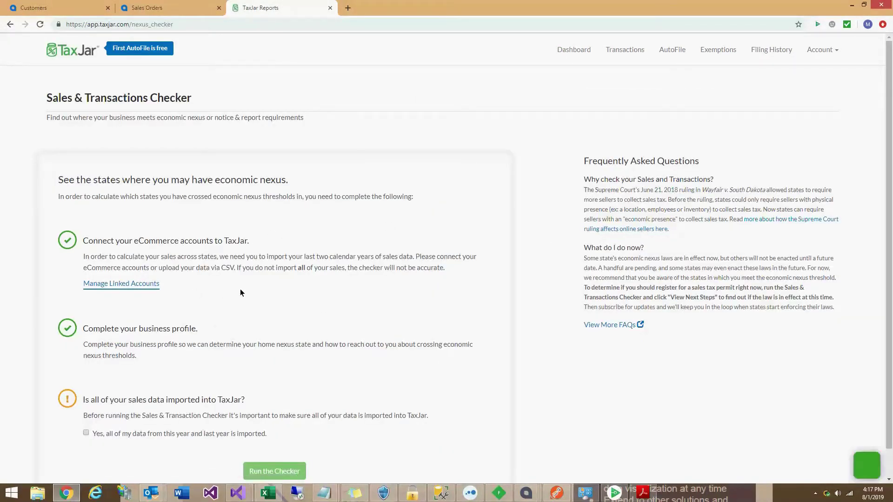
{"action": "scroll", "coordinate": [240, 292], "scroll_direction": "down", "scroll_amount": 1}
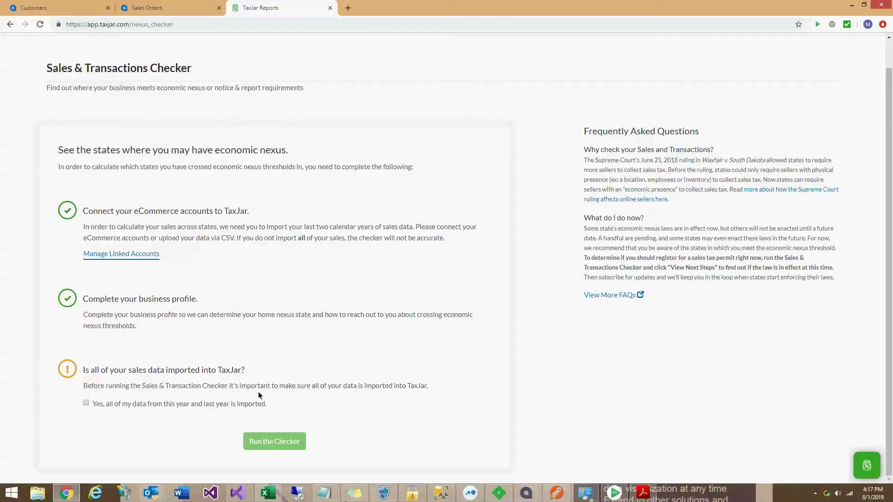
Step: Switch back to the Acumatica sales order and review its line item, ship-to address, and state, county and special tax lines
{"action": "left_click", "coordinate": [177, 7]}
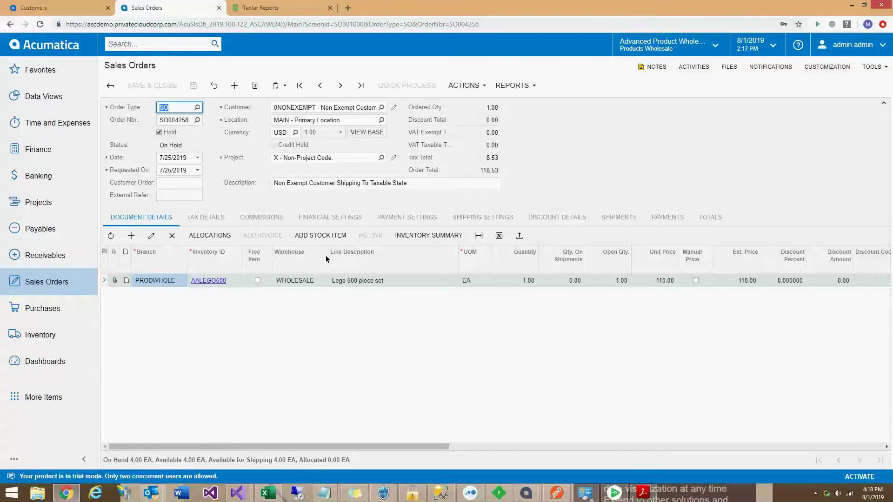
{"action": "left_click", "coordinate": [200, 218]}
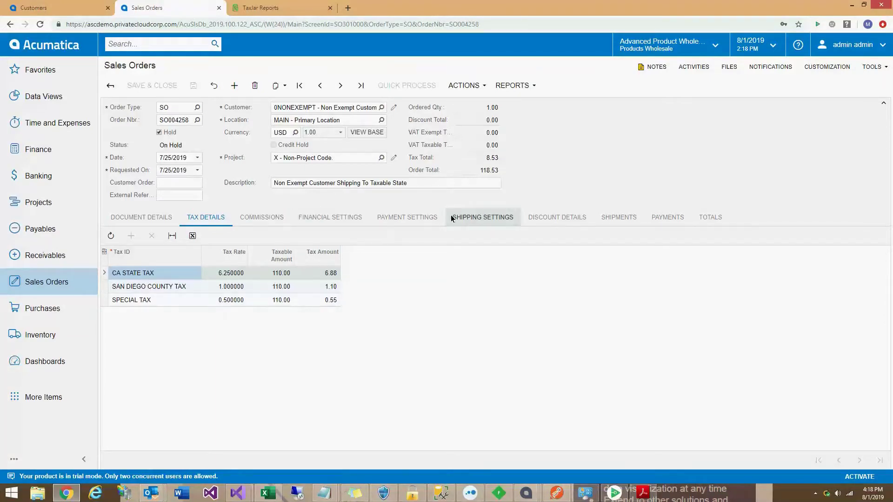
{"action": "left_click", "coordinate": [473, 217]}
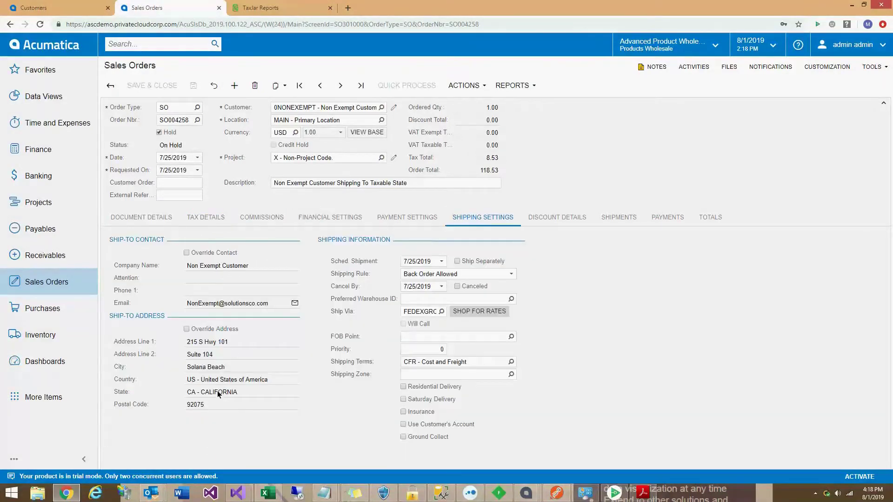
{"action": "left_click", "coordinate": [155, 223]}
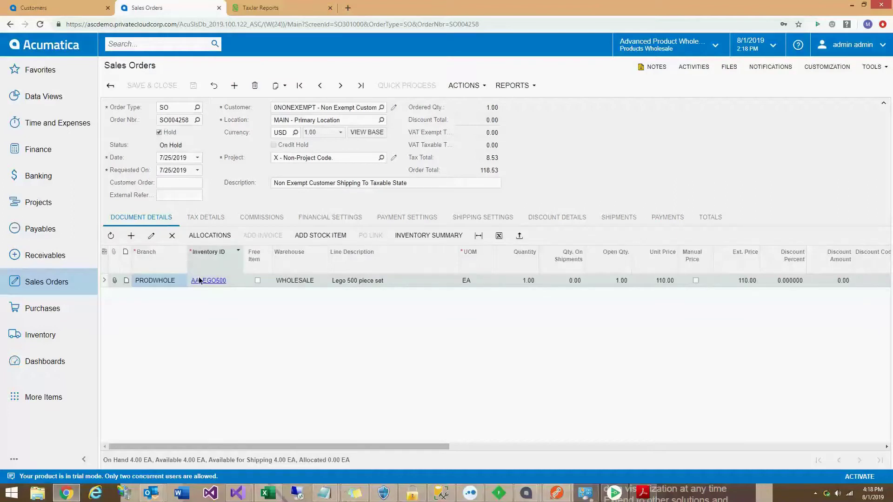
{"action": "left_click", "coordinate": [219, 221]}
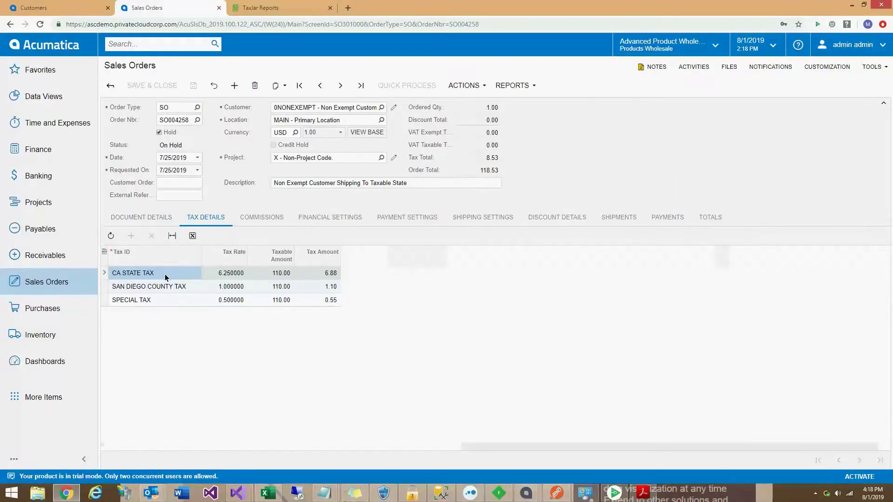
{"action": "left_click", "coordinate": [172, 291]}
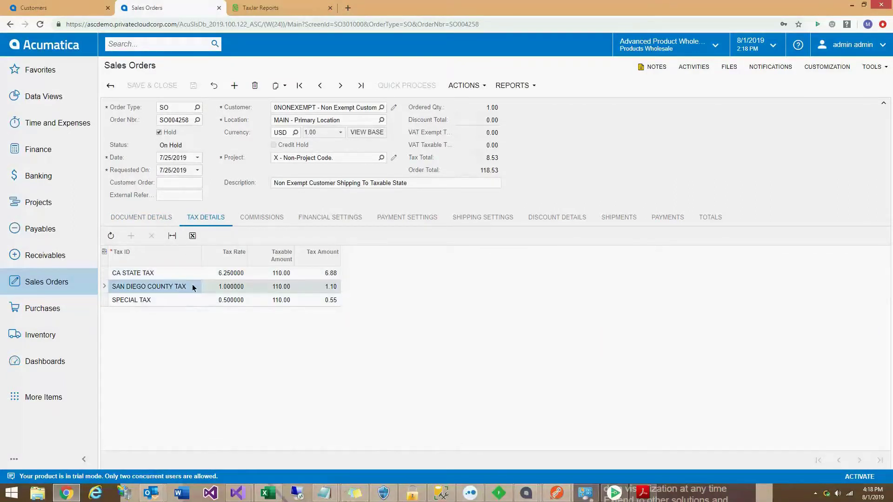
{"action": "left_click", "coordinate": [198, 298]}
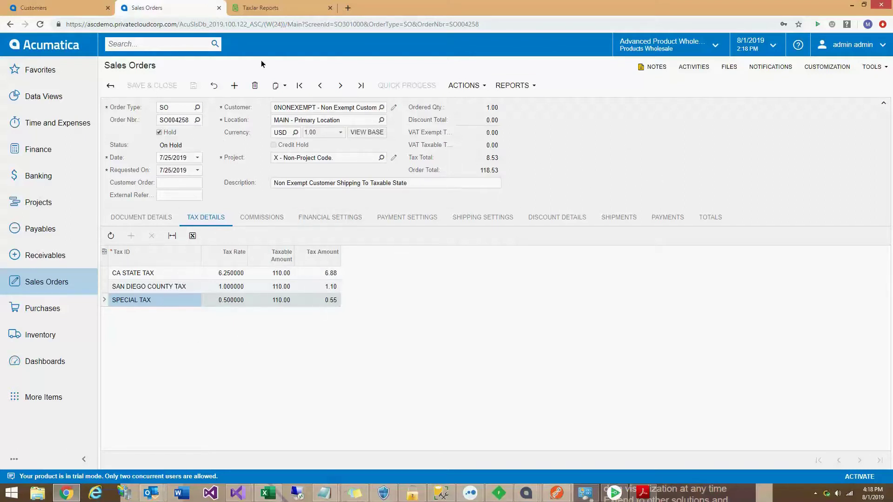
Step: Go to the following order, Non Exempt Customer Ships Taxable Item To Non-Taxed State, and check its line item, ship-to address and tax details
{"action": "left_click", "coordinate": [341, 86]}
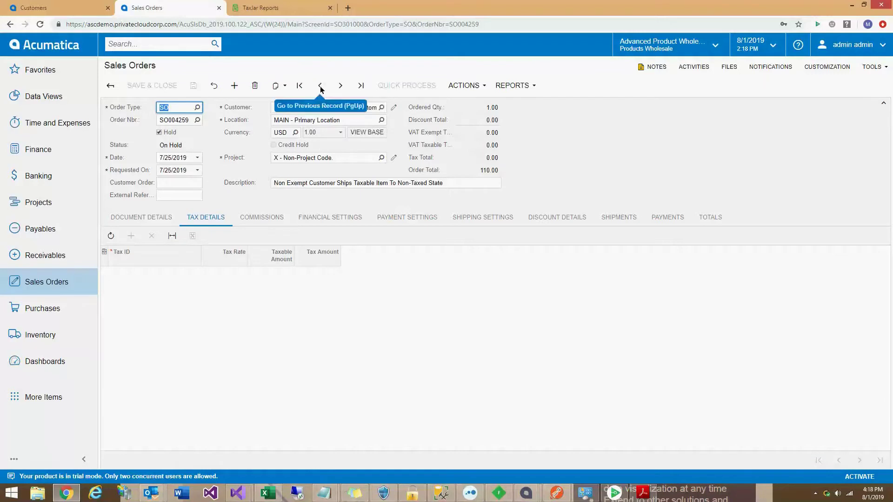
{"action": "left_click", "coordinate": [166, 217]}
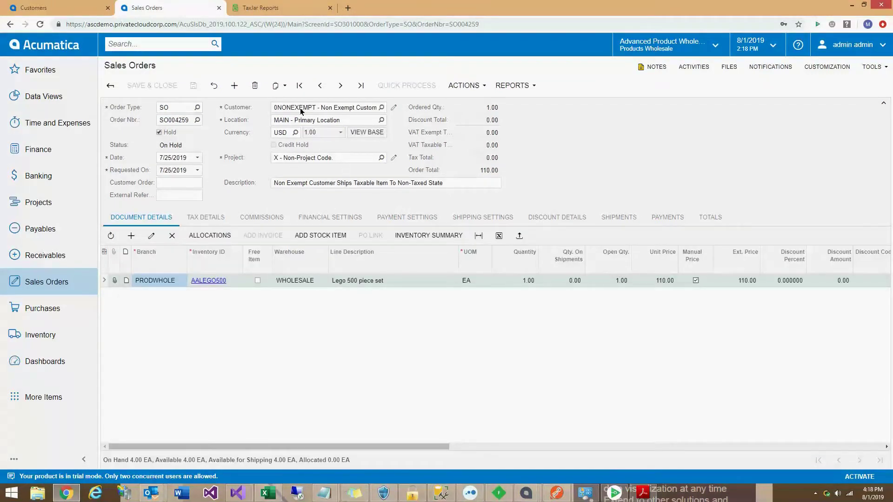
{"action": "left_click", "coordinate": [345, 108]}
{"action": "left_click", "coordinate": [347, 186]}
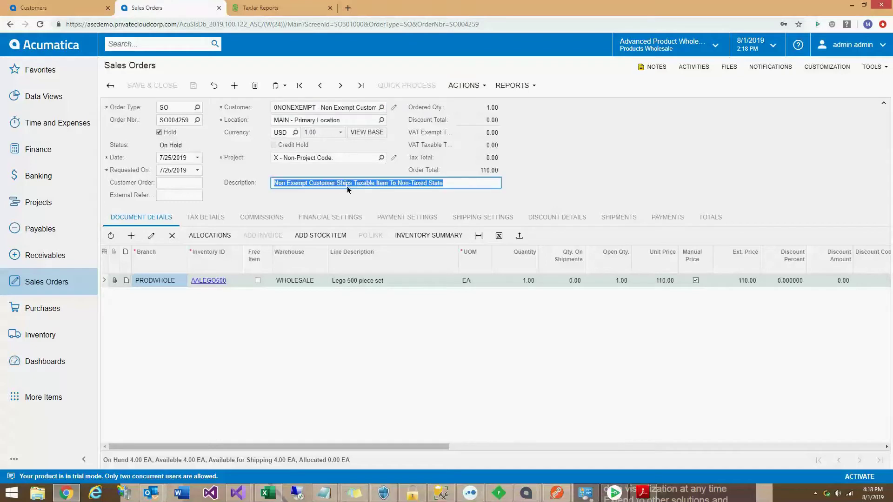
{"action": "left_click", "coordinate": [518, 199]}
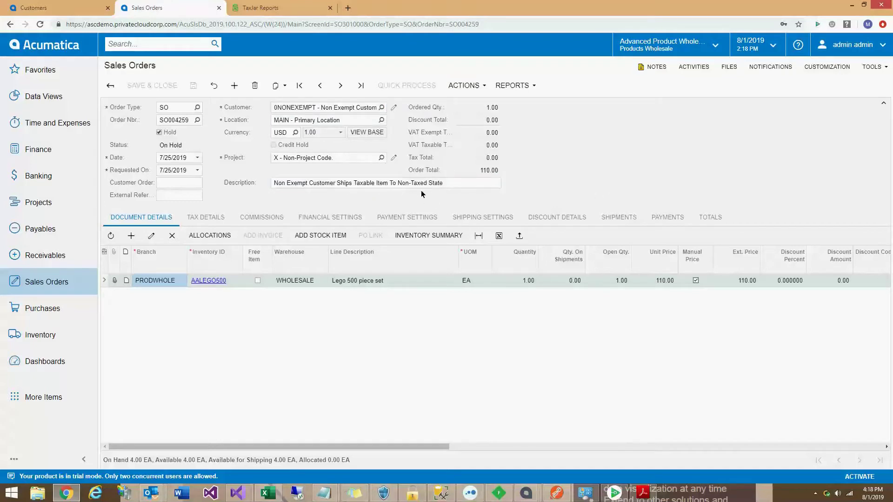
{"action": "left_click", "coordinate": [488, 221]}
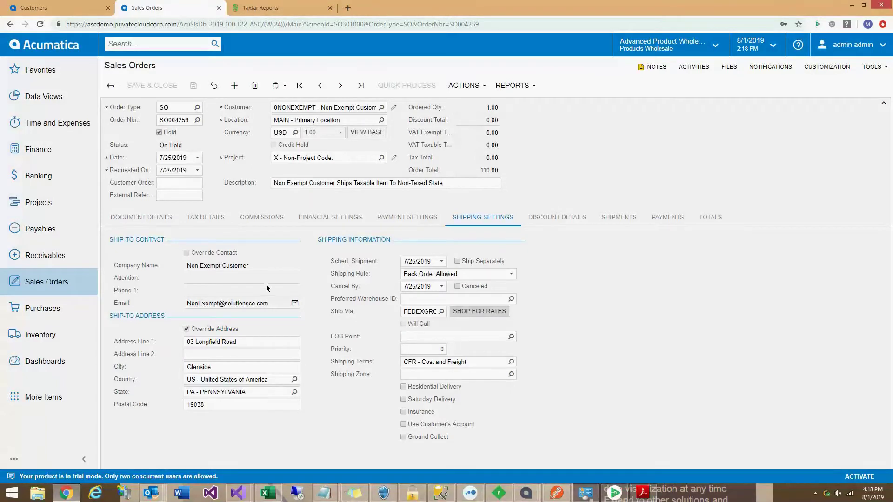
{"action": "left_click", "coordinate": [207, 218]}
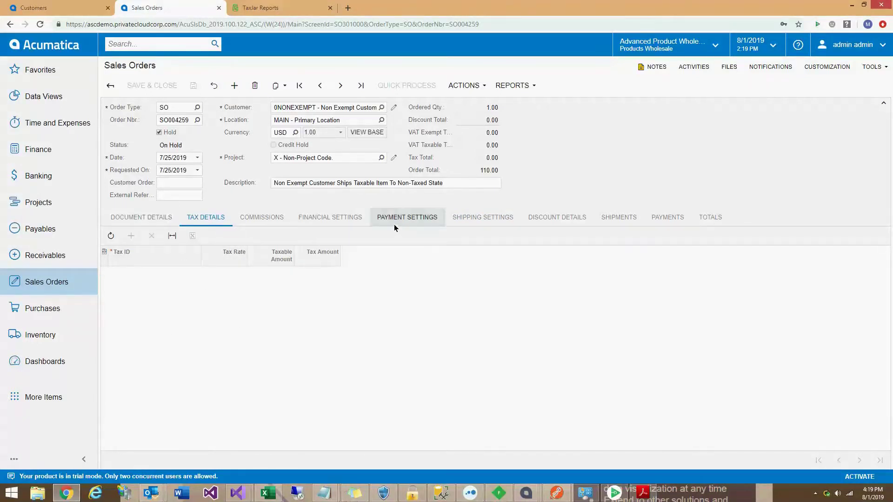
{"action": "left_click", "coordinate": [141, 215]}
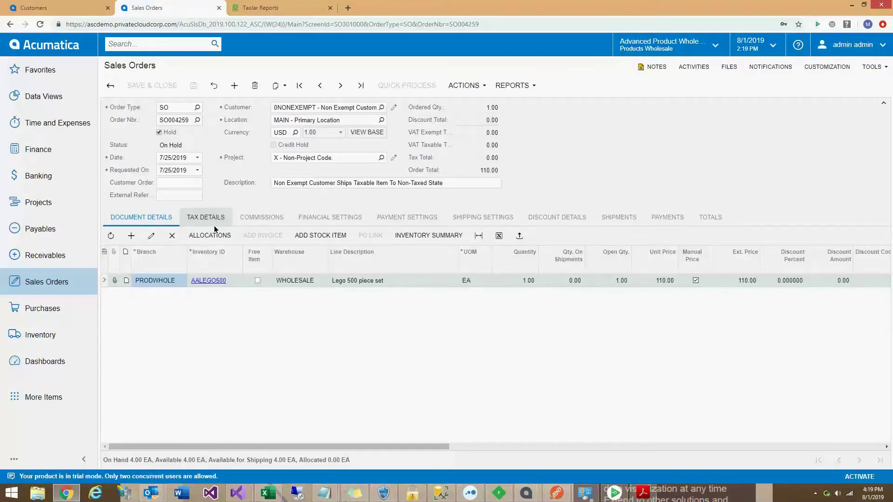
{"action": "left_click", "coordinate": [307, 107]}
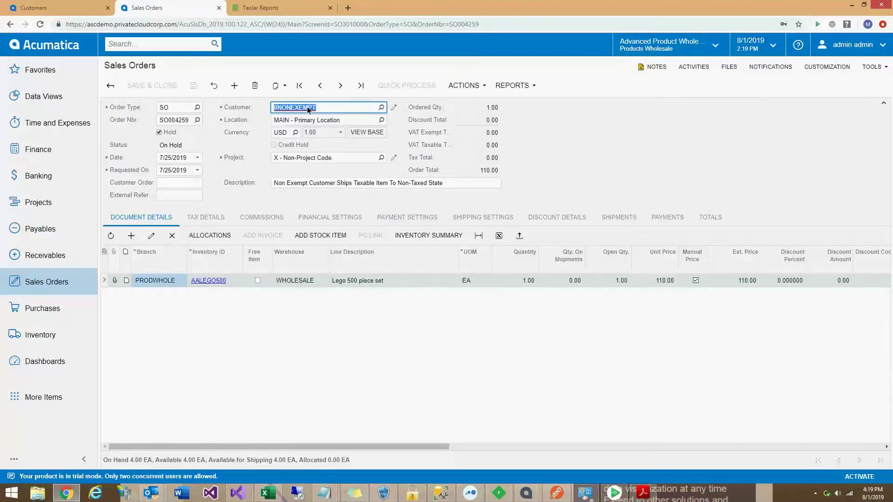
Step: Go to the following order, CA Reseller Buys Taxable Item and Ships to Exempted CA, and check its tax details and ship-to address
{"action": "left_click", "coordinate": [340, 87]}
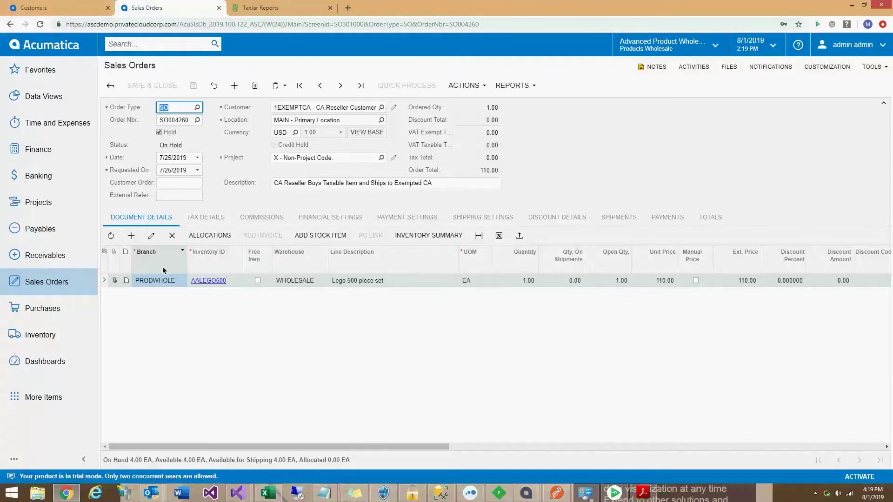
{"action": "left_click", "coordinate": [204, 221]}
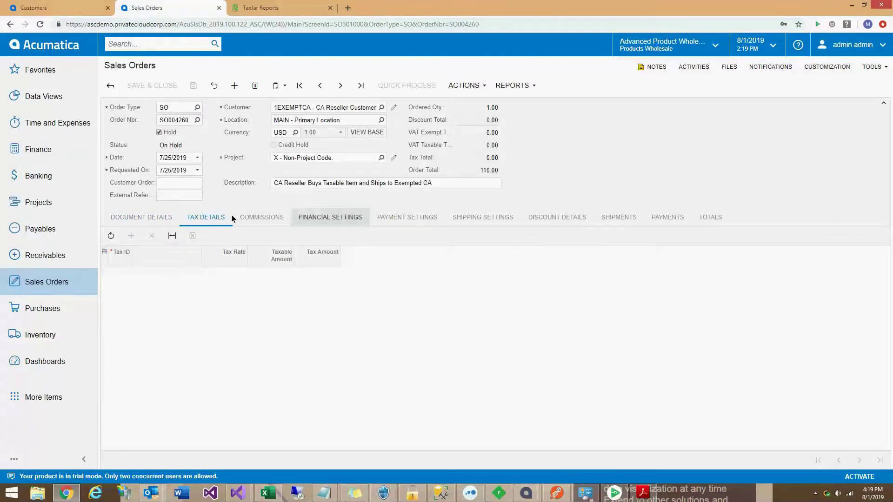
{"action": "left_click", "coordinate": [468, 218]}
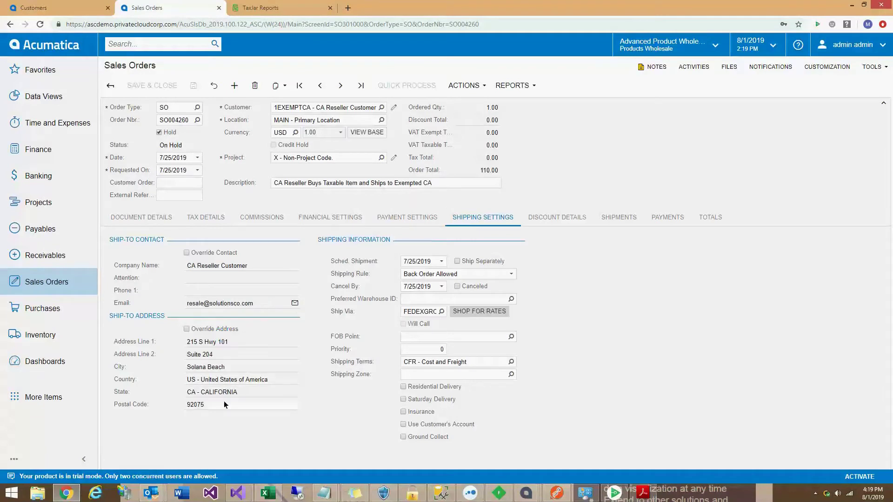
{"action": "left_click", "coordinate": [196, 392]}
{"action": "left_click", "coordinate": [201, 369]}
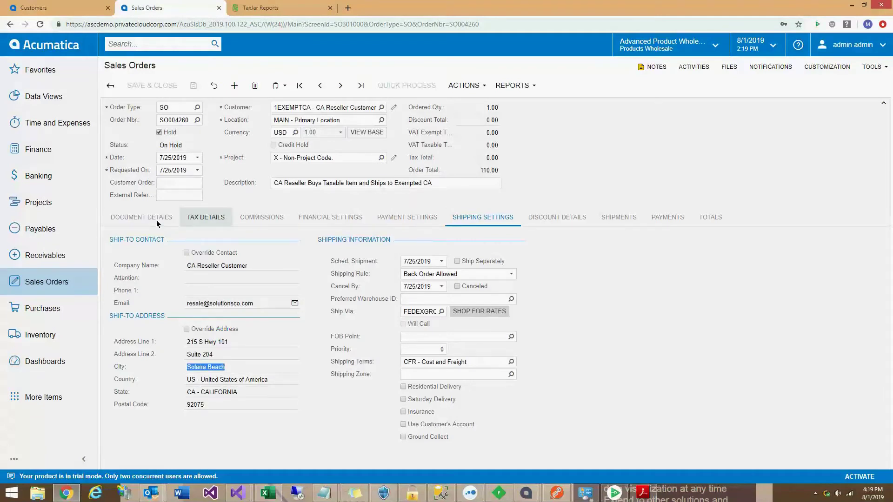
{"action": "left_click", "coordinate": [191, 225]}
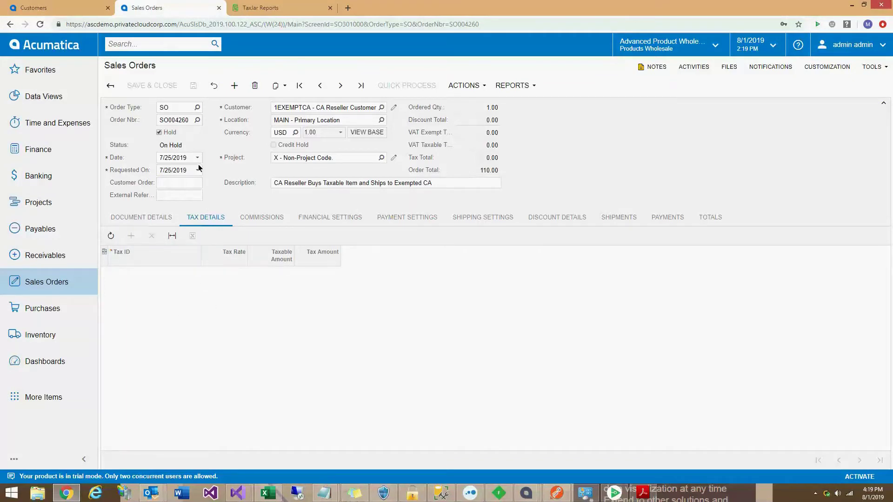
Step: Take the CA reseller order off hold and create its shipment
{"action": "left_click", "coordinate": [453, 86]}
{"action": "left_click", "coordinate": [166, 133]}
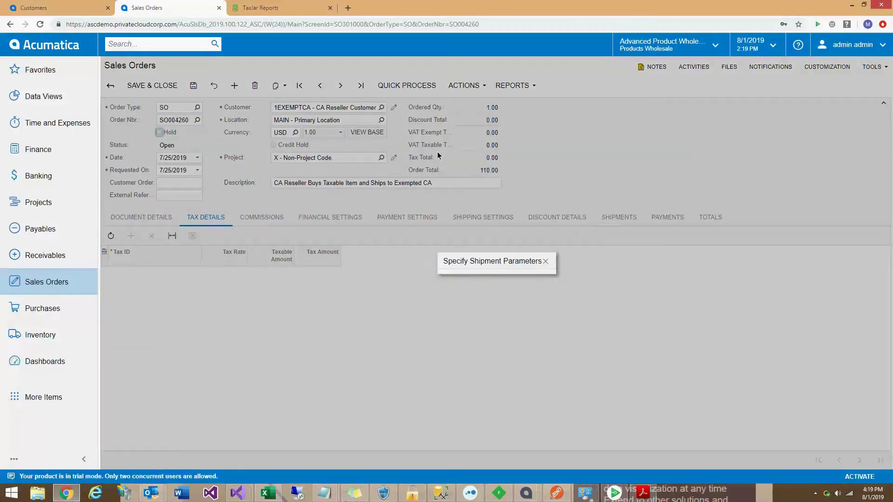
{"action": "left_click", "coordinate": [574, 290]}
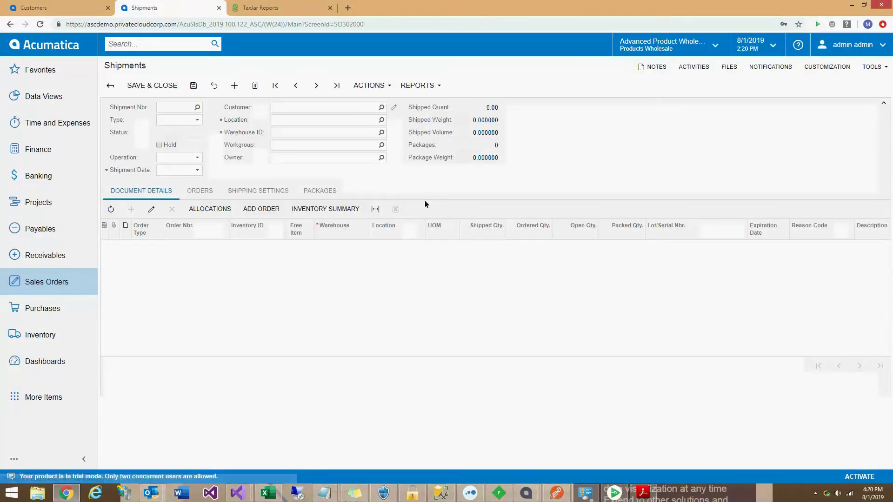
Step: Mark the shipment's SMALL package as confirmed and try to confirm the shipment
{"action": "left_click", "coordinate": [320, 191]}
{"action": "left_click", "coordinate": [149, 247]}
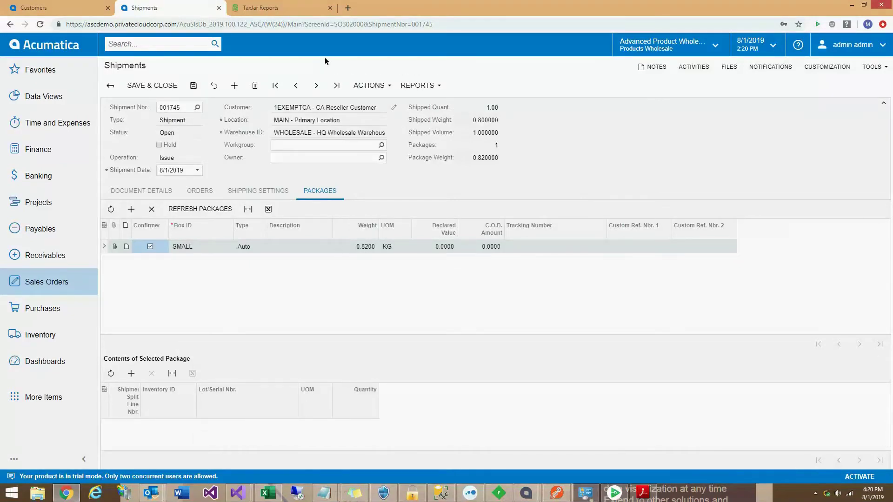
{"action": "left_click", "coordinate": [359, 88]}
{"action": "left_click", "coordinate": [375, 102]}
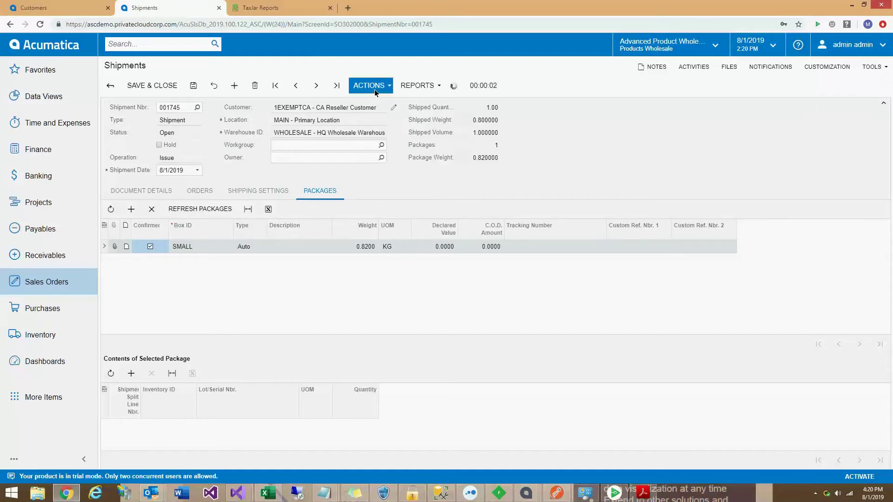
{"action": "mouse_move", "coordinate": [457, 88]}
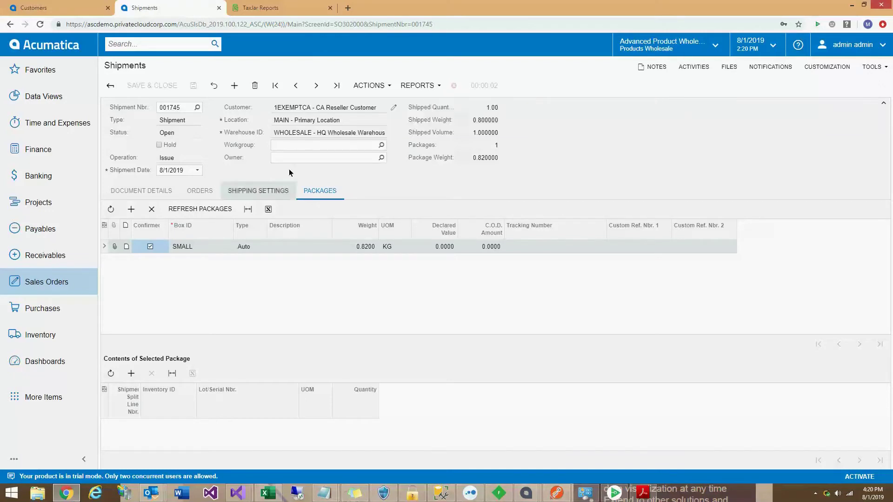
{"action": "left_click", "coordinate": [209, 247]}
{"action": "left_click", "coordinate": [238, 249]}
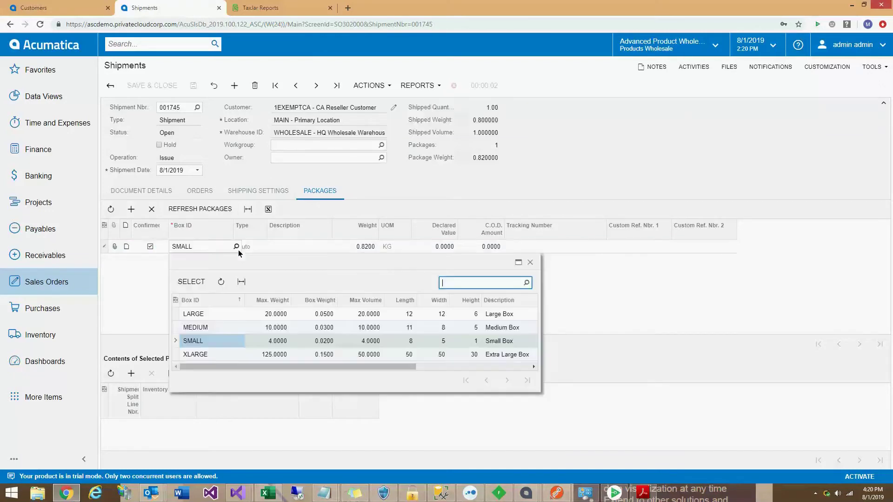
{"action": "left_click", "coordinate": [339, 201]}
Step: Change the shipment's Ship Via method to WILLCALL in its shipping settings
{"action": "left_click", "coordinate": [292, 197]}
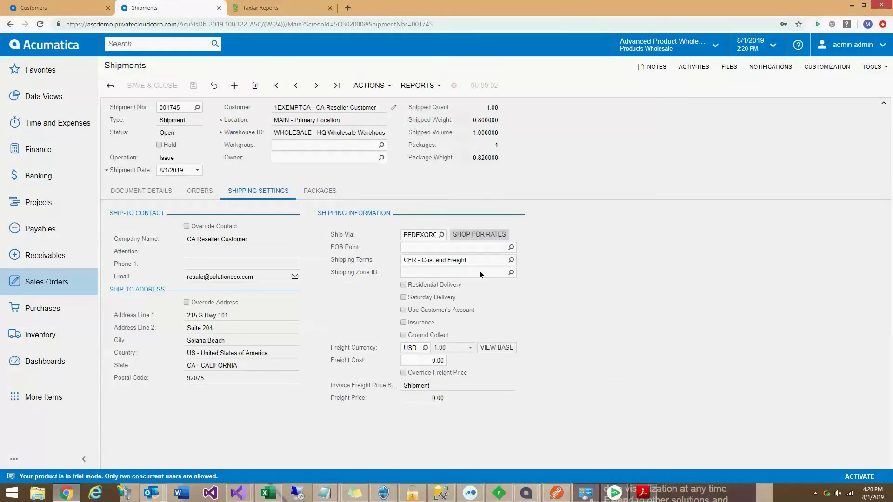
{"action": "left_click", "coordinate": [441, 236]}
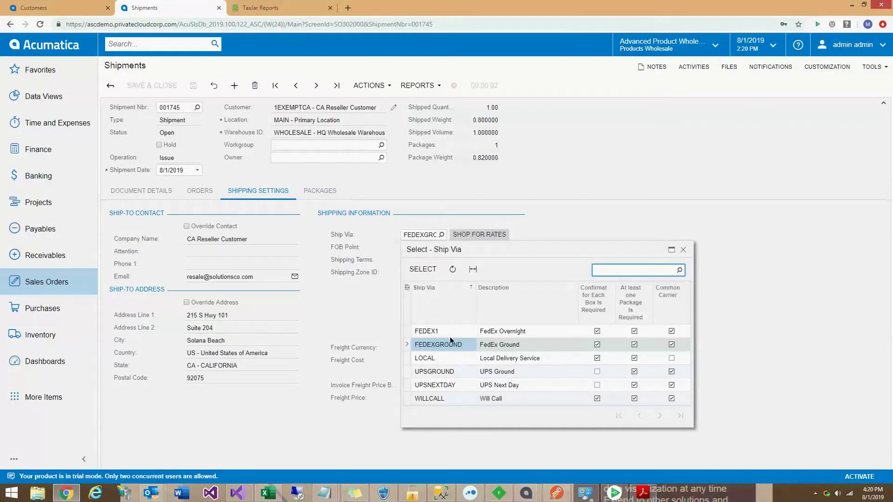
{"action": "double_click", "coordinate": [444, 397]}
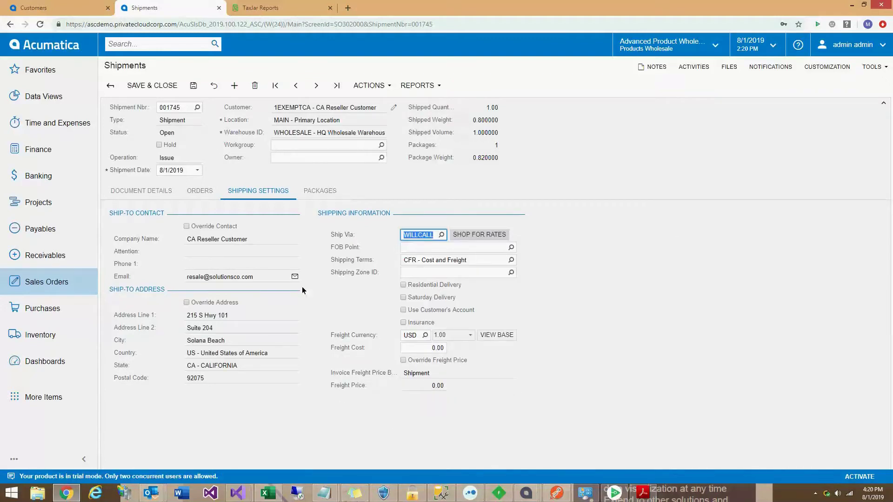
Step: Delete the SMALL package from the saved shipment and confirm the shipment
{"action": "left_click", "coordinate": [318, 190]}
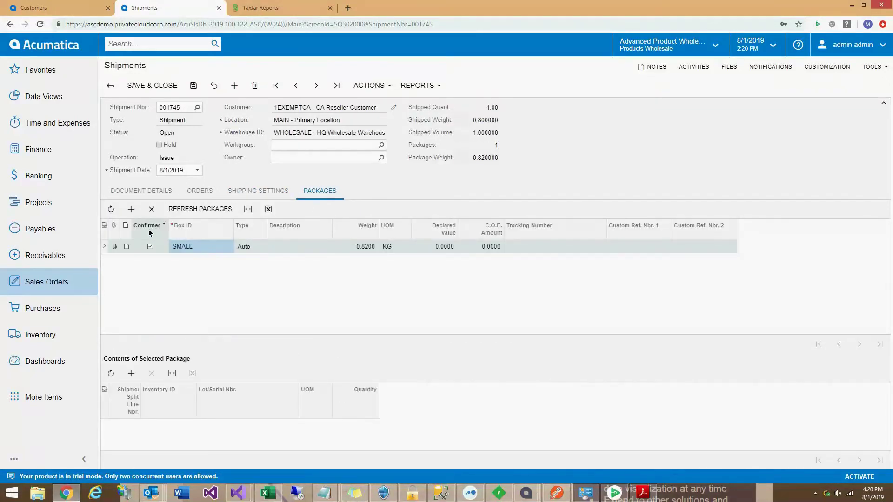
{"action": "left_click", "coordinate": [151, 209]}
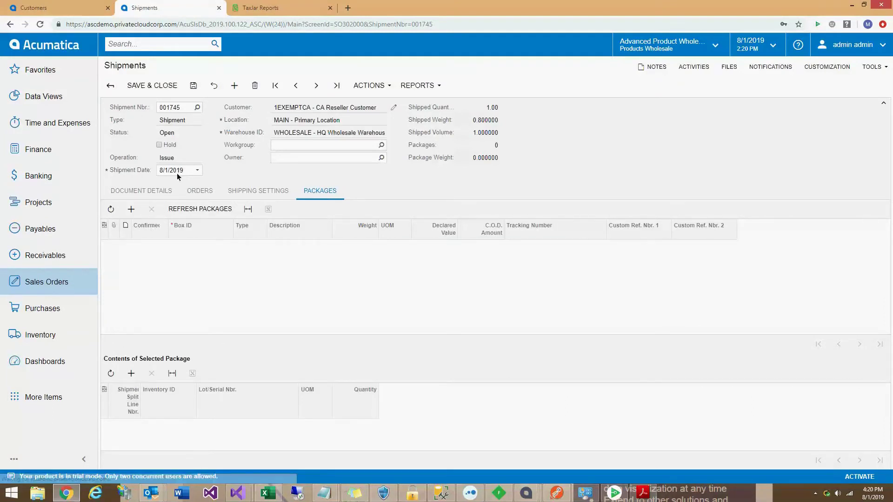
{"action": "left_click", "coordinate": [184, 89]}
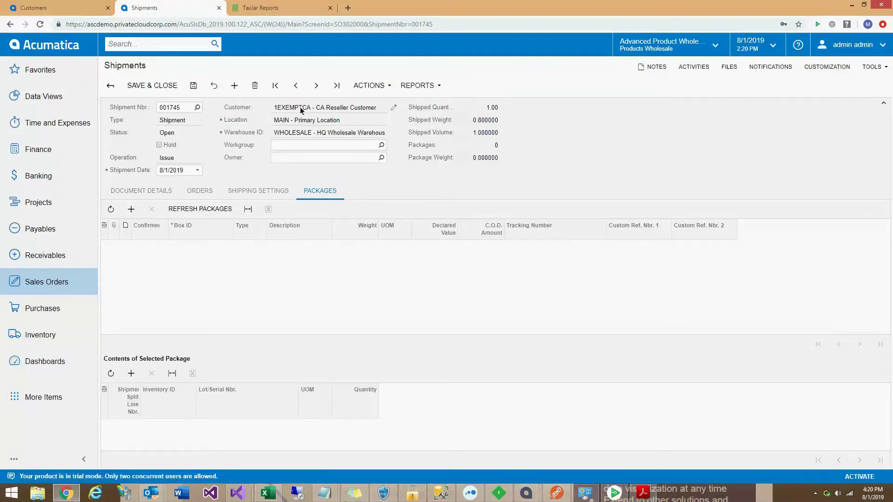
{"action": "left_click", "coordinate": [379, 86]}
{"action": "left_click", "coordinate": [379, 101]}
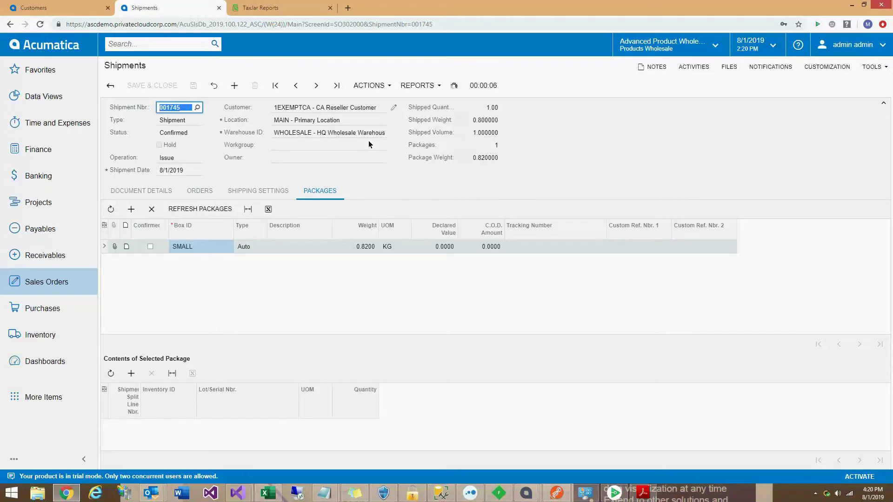
Step: Prepare the invoice from the confirmed CA reseller shipment and open the invoice's tax details
{"action": "left_click", "coordinate": [376, 89]}
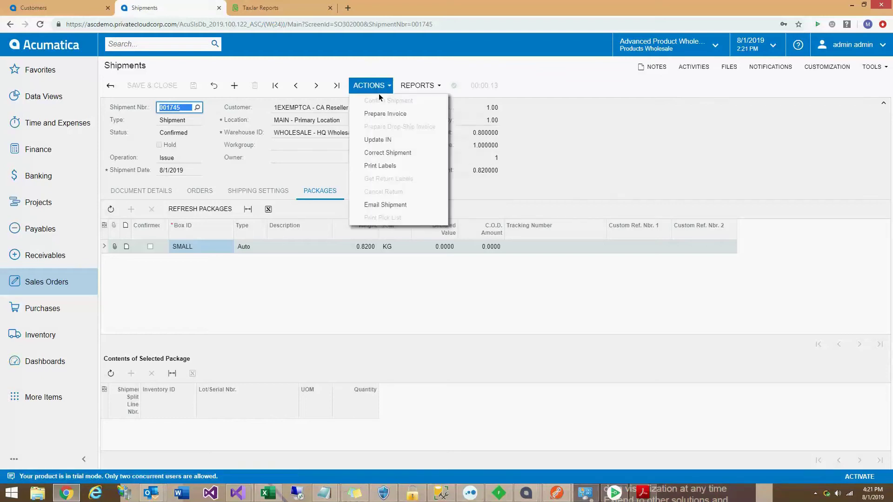
{"action": "left_click", "coordinate": [386, 115]}
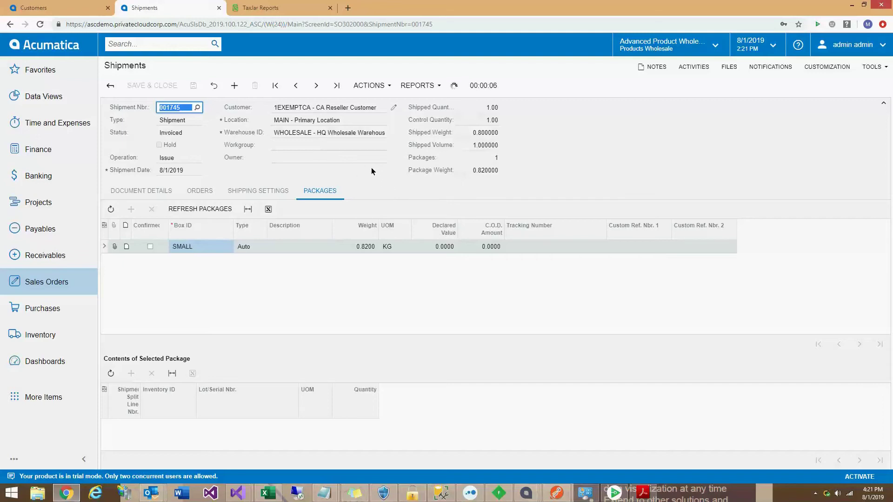
{"action": "left_click", "coordinate": [310, 108]}
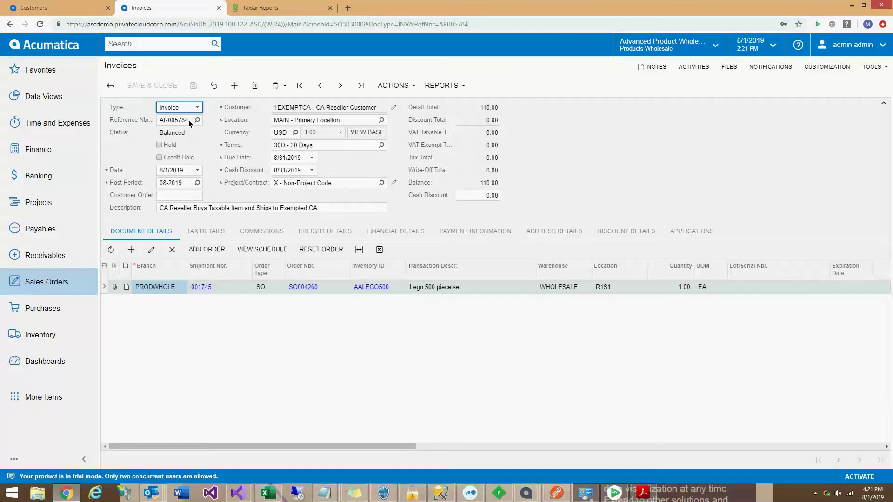
{"action": "left_click", "coordinate": [198, 231]}
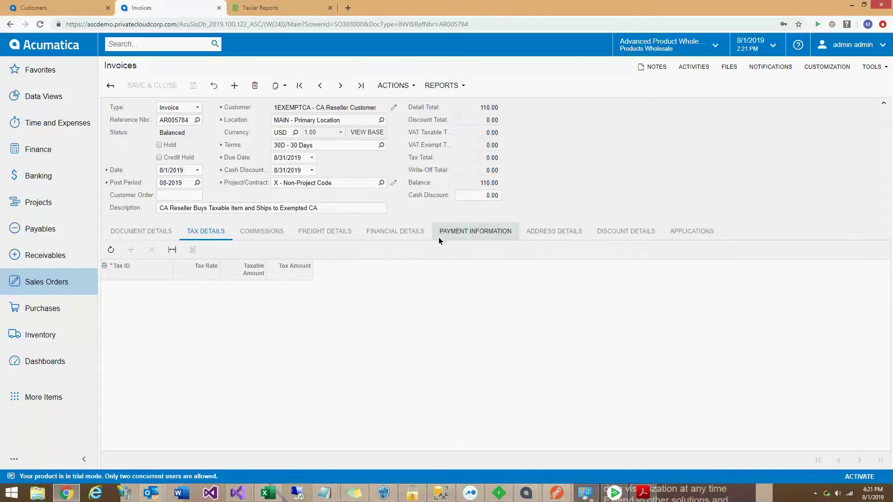
Step: Switch to TaxJar and check its Transactions list for the unreleased reseller invoice, comparing it with the invoice in Acumatica
{"action": "left_click", "coordinate": [284, 4]}
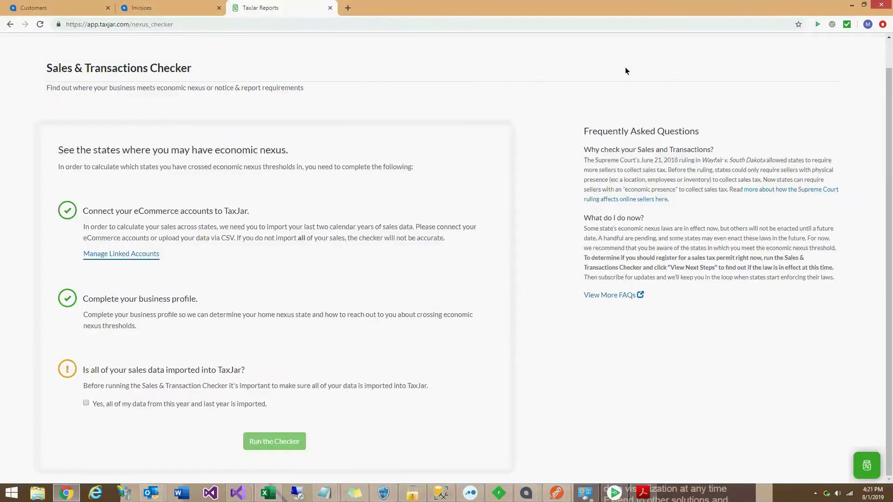
{"action": "scroll", "coordinate": [174, 56], "scroll_direction": "up", "scroll_amount": 1}
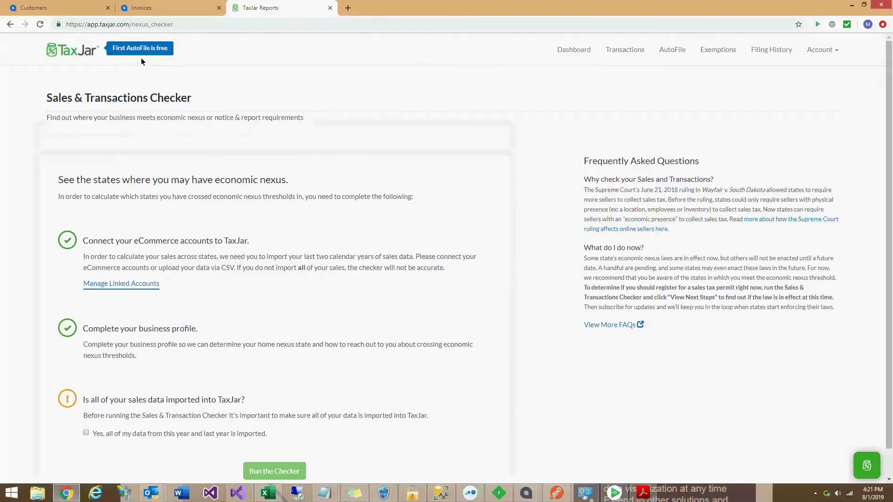
{"action": "left_click", "coordinate": [620, 52]}
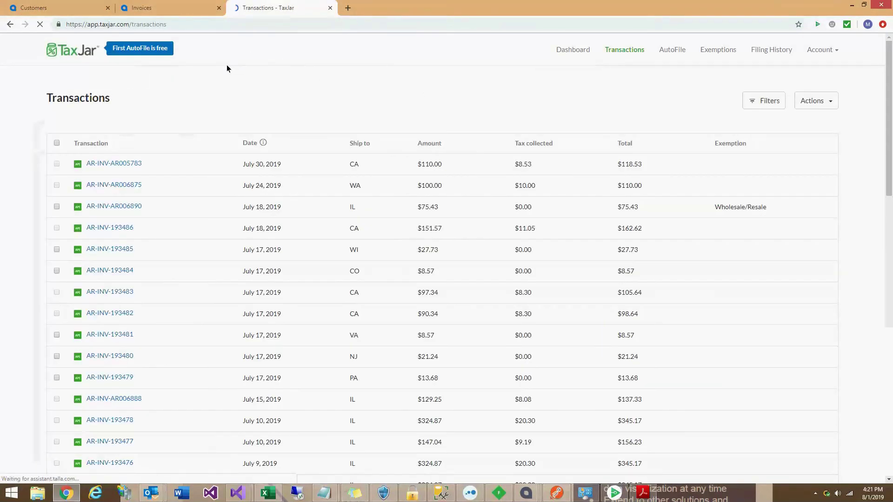
{"action": "left_click", "coordinate": [181, 4]}
{"action": "left_click", "coordinate": [310, 6]}
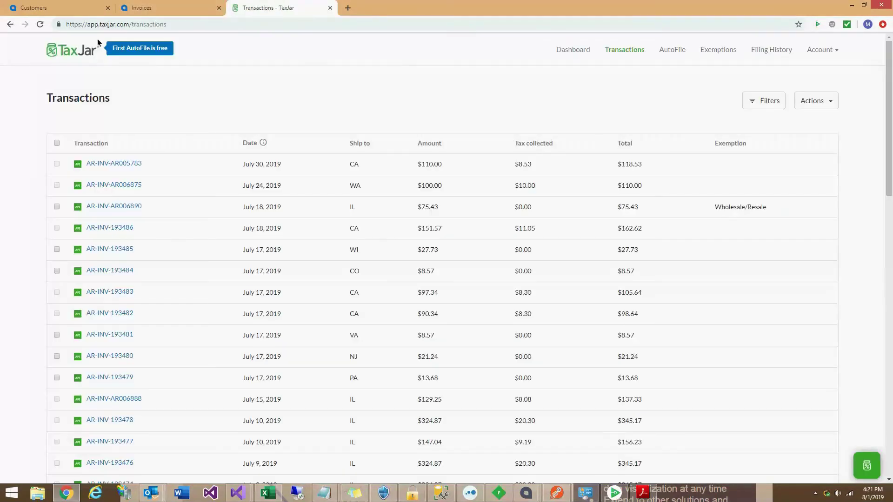
{"action": "left_click", "coordinate": [165, 14]}
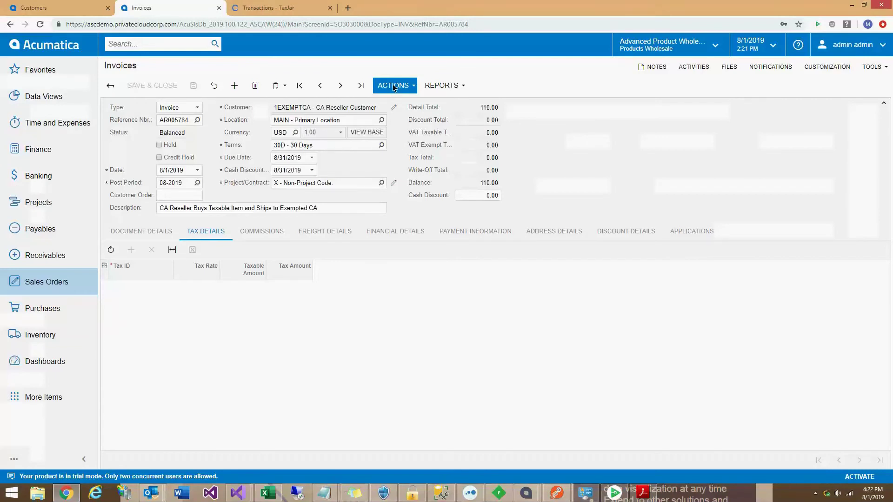
{"action": "left_click", "coordinate": [279, 8]}
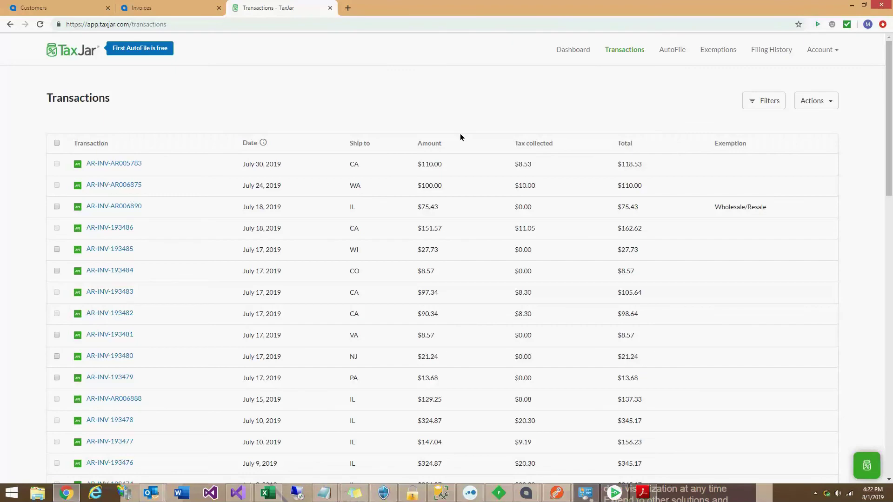
{"action": "left_click", "coordinate": [176, 11]}
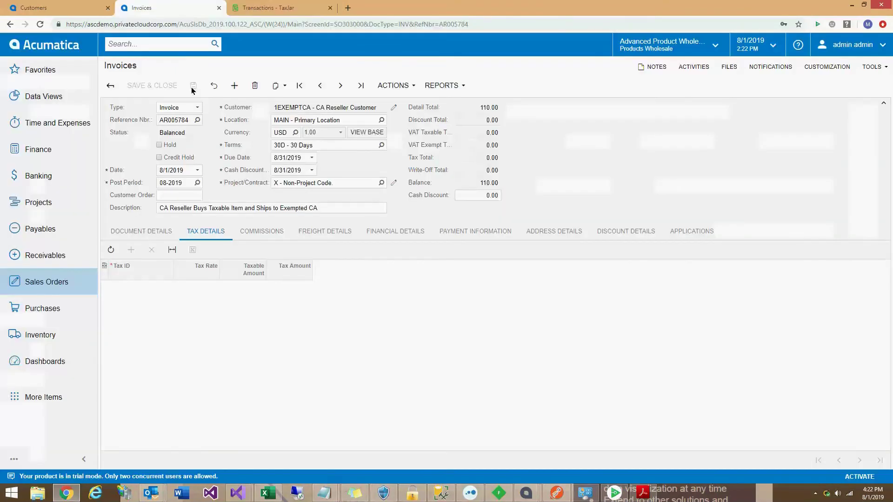
{"action": "left_click", "coordinate": [273, 9]}
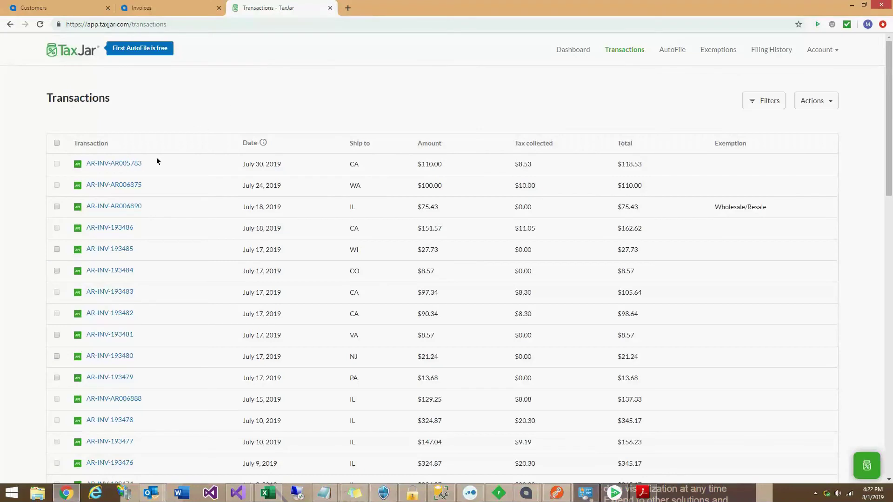
Step: Return to Acumatica and release the CA reseller customer's invoice
{"action": "left_click", "coordinate": [175, 7]}
{"action": "left_click", "coordinate": [399, 85]}
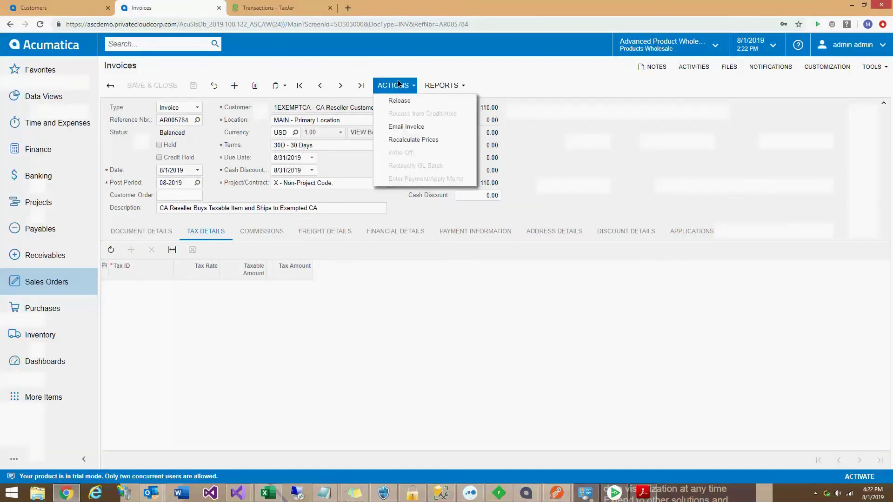
{"action": "left_click", "coordinate": [400, 100]}
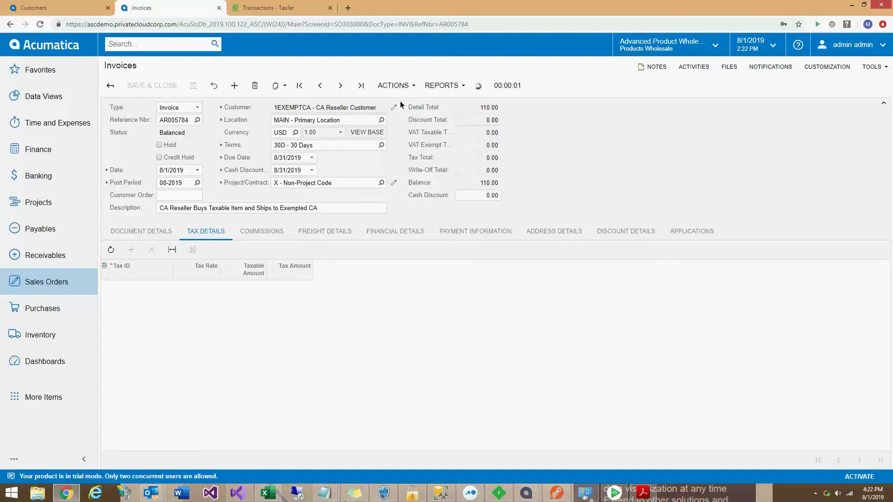
Step: Examine California's Q3 2019 sales tax report and its transactions in TaxJar, and check the invoice's release status in Acumatica
{"action": "left_click", "coordinate": [281, 11]}
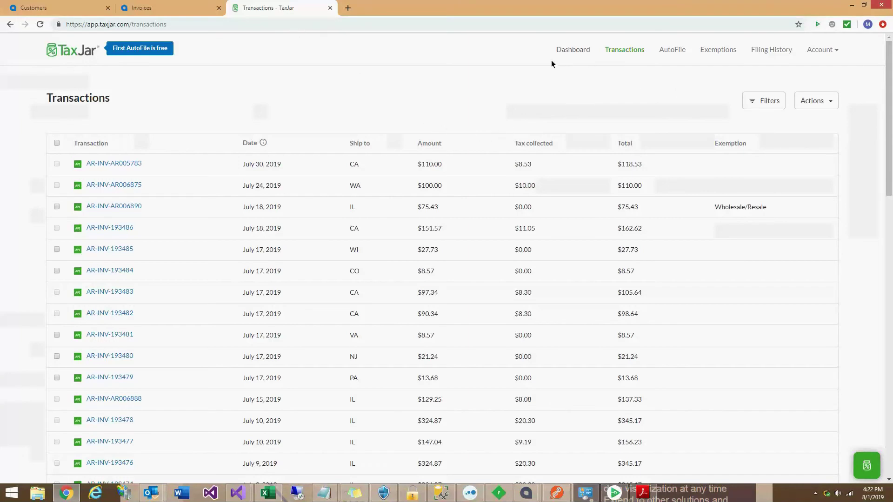
{"action": "left_click", "coordinate": [565, 53]}
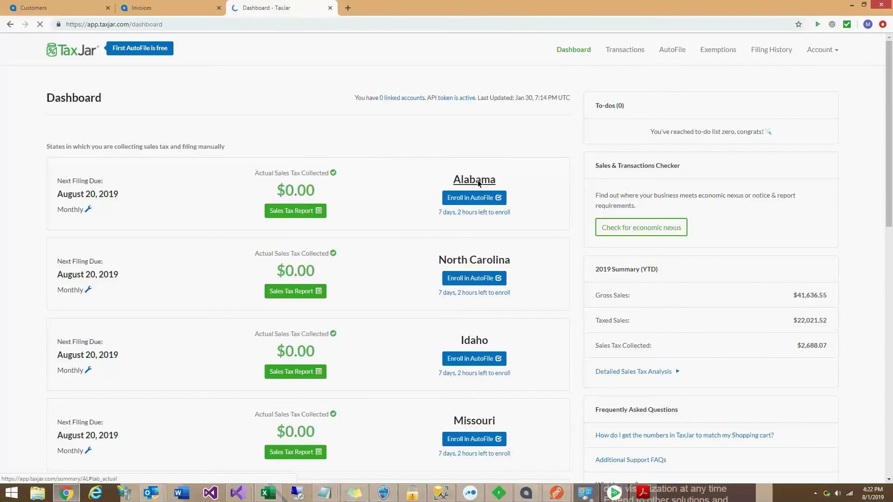
{"action": "scroll", "coordinate": [492, 191], "scroll_direction": "down", "scroll_amount": 6}
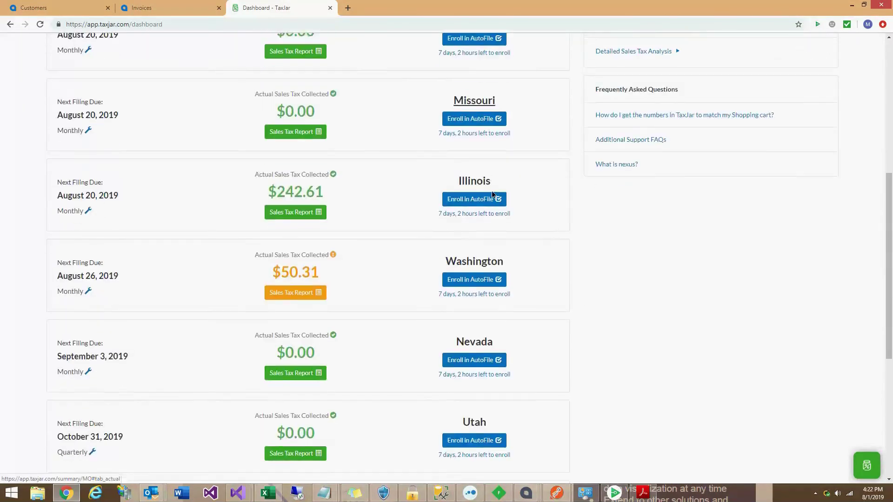
{"action": "scroll", "coordinate": [492, 191], "scroll_direction": "up", "scroll_amount": 2}
{"action": "scroll", "coordinate": [492, 190], "scroll_direction": "up", "scroll_amount": 1}
{"action": "scroll", "coordinate": [492, 190], "scroll_direction": "down", "scroll_amount": 9}
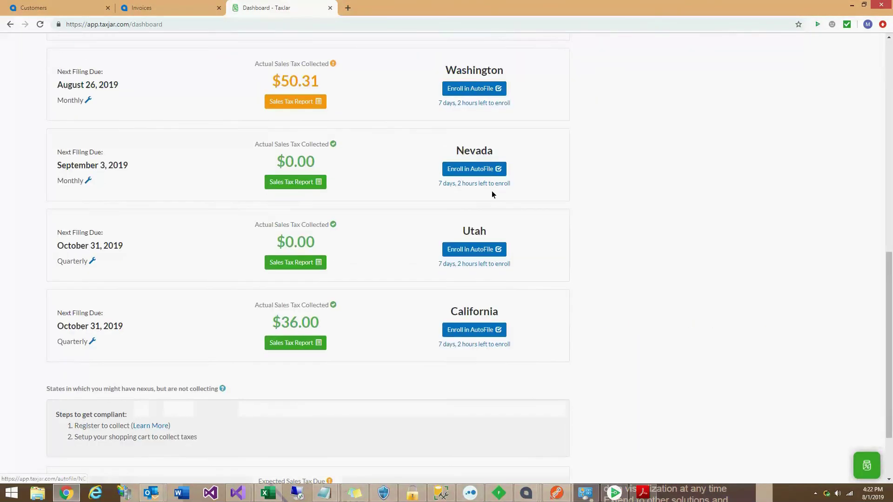
{"action": "left_click", "coordinate": [287, 346]}
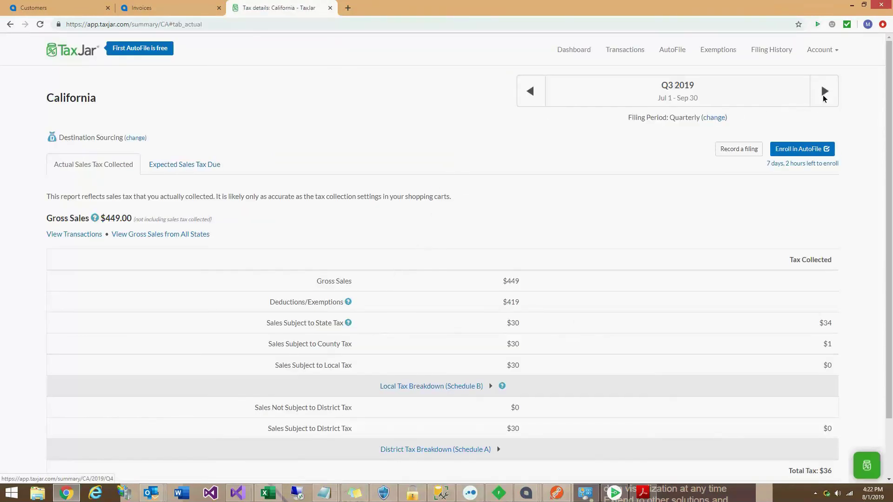
{"action": "scroll", "coordinate": [797, 153], "scroll_direction": "down", "scroll_amount": 1}
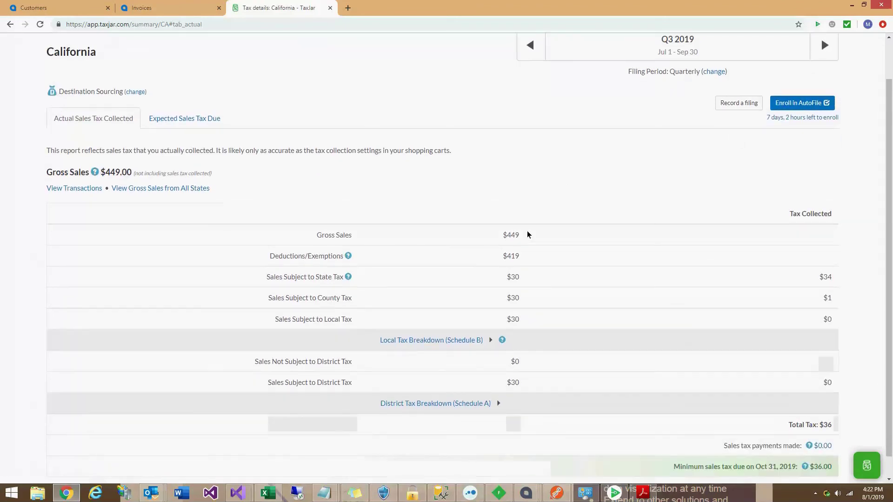
{"action": "left_click", "coordinate": [80, 188]}
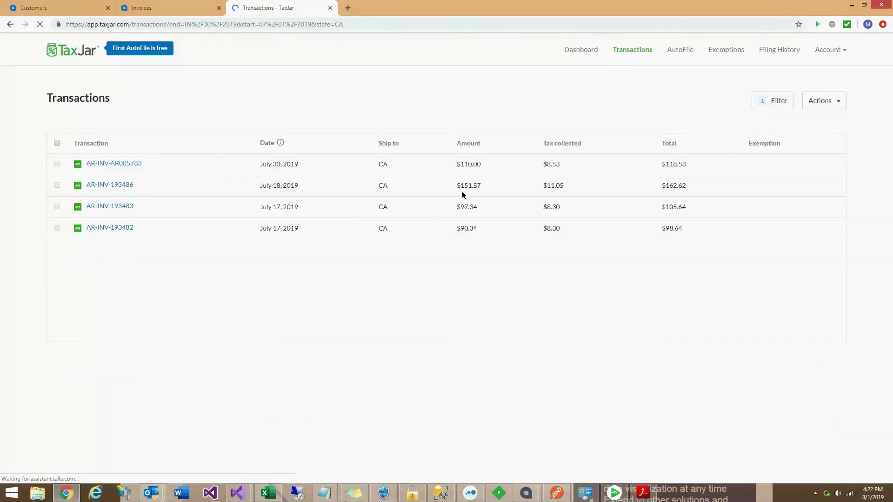
{"action": "left_click", "coordinate": [158, 6]}
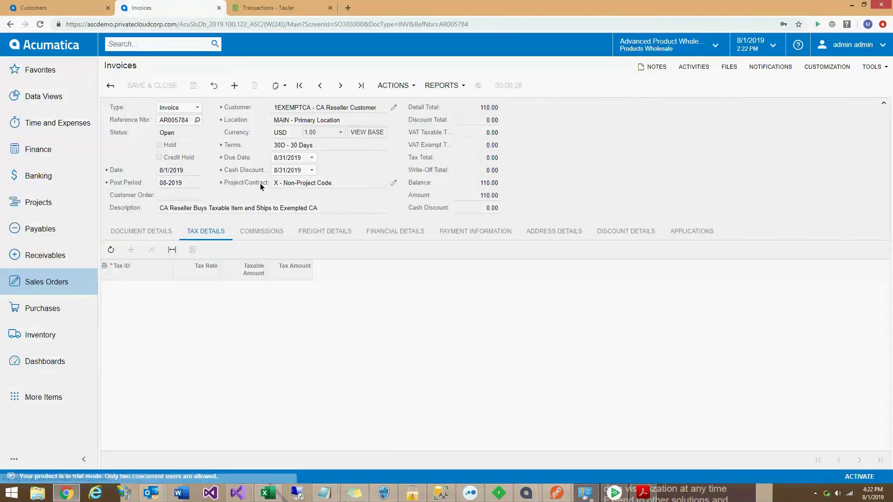
{"action": "left_click", "coordinate": [269, 7]}
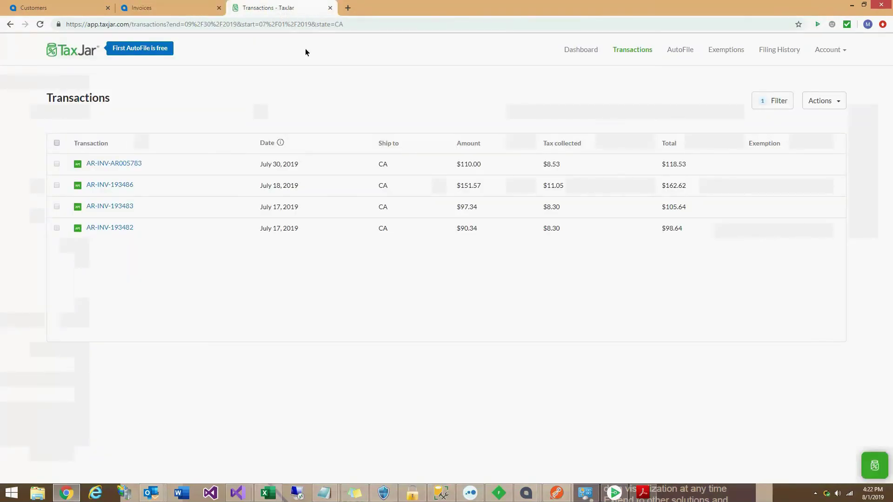
Step: Filter all TaxJar transactions with an end date of 08/02/2019, look for the released invoice, and return to it in Acumatica
{"action": "left_click", "coordinate": [632, 51]}
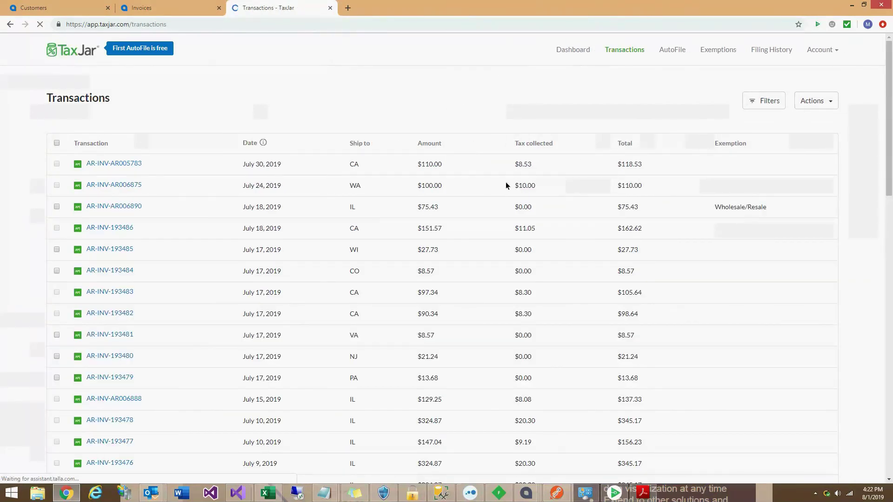
{"action": "left_click", "coordinate": [772, 102]}
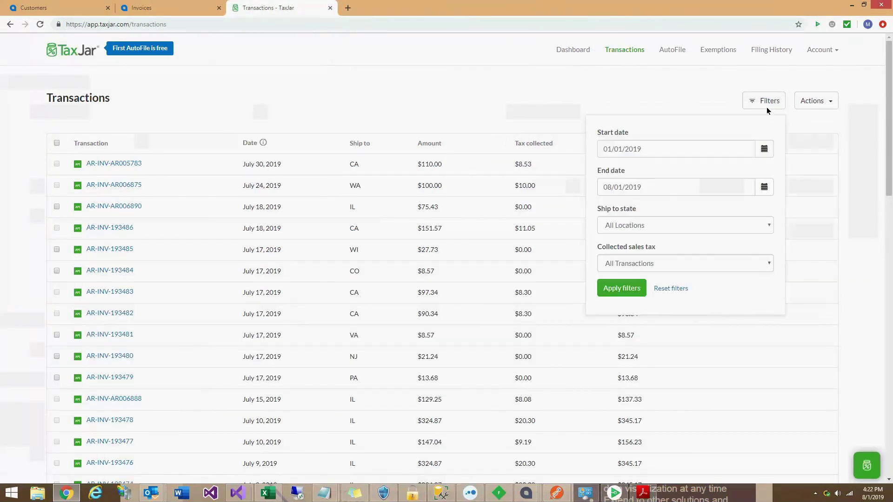
{"action": "left_click", "coordinate": [764, 187]}
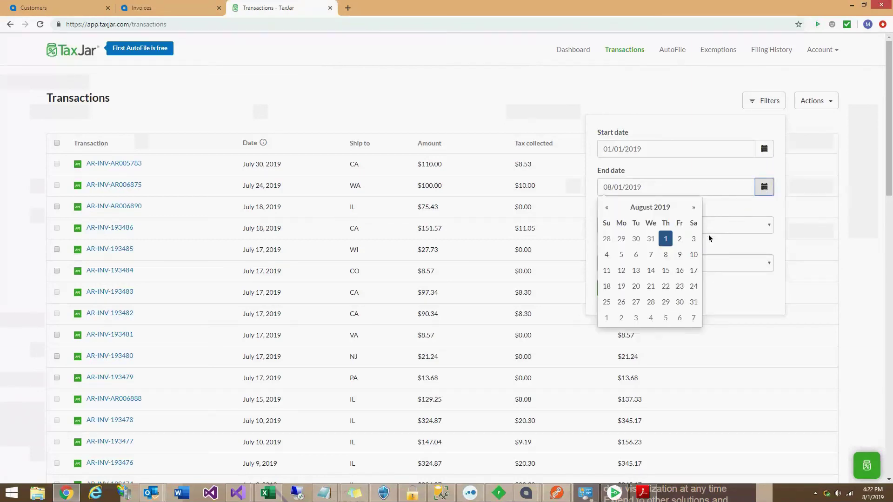
{"action": "left_click", "coordinate": [680, 238]}
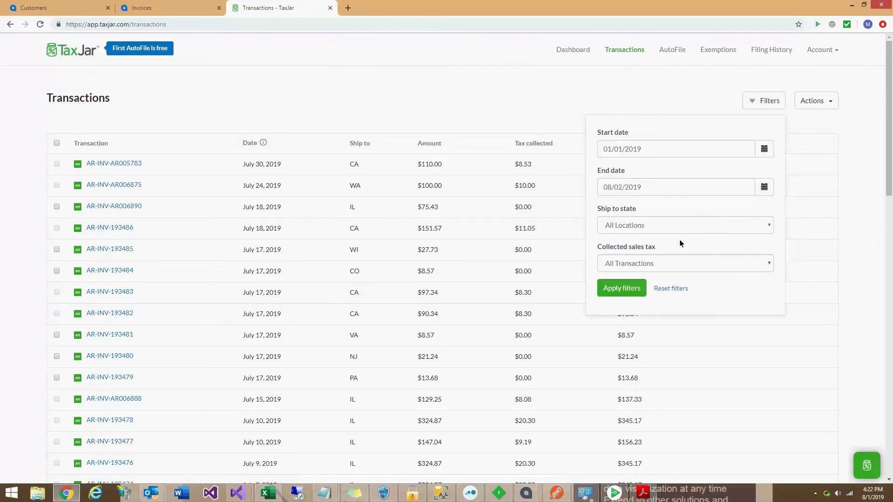
{"action": "left_click", "coordinate": [627, 290]}
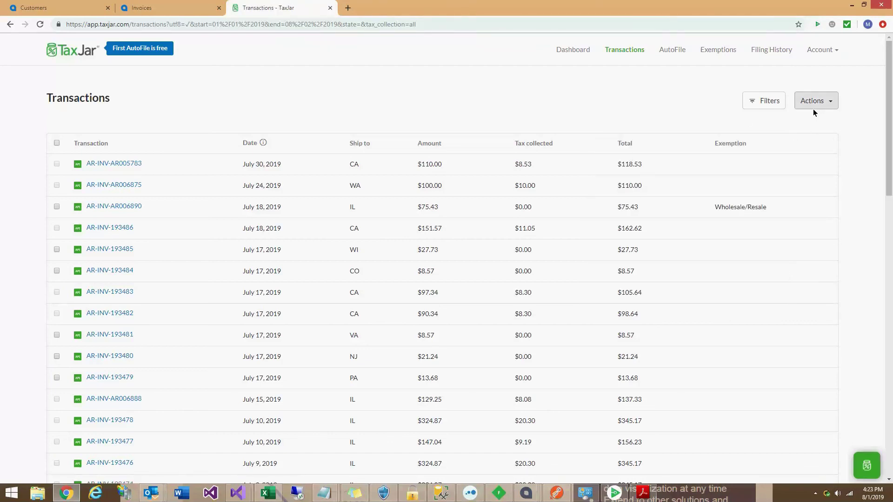
{"action": "left_click", "coordinate": [168, 7]}
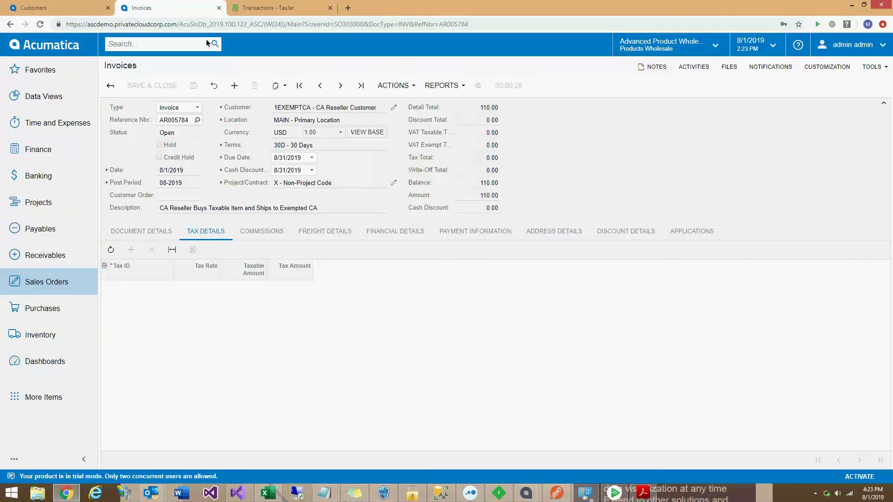